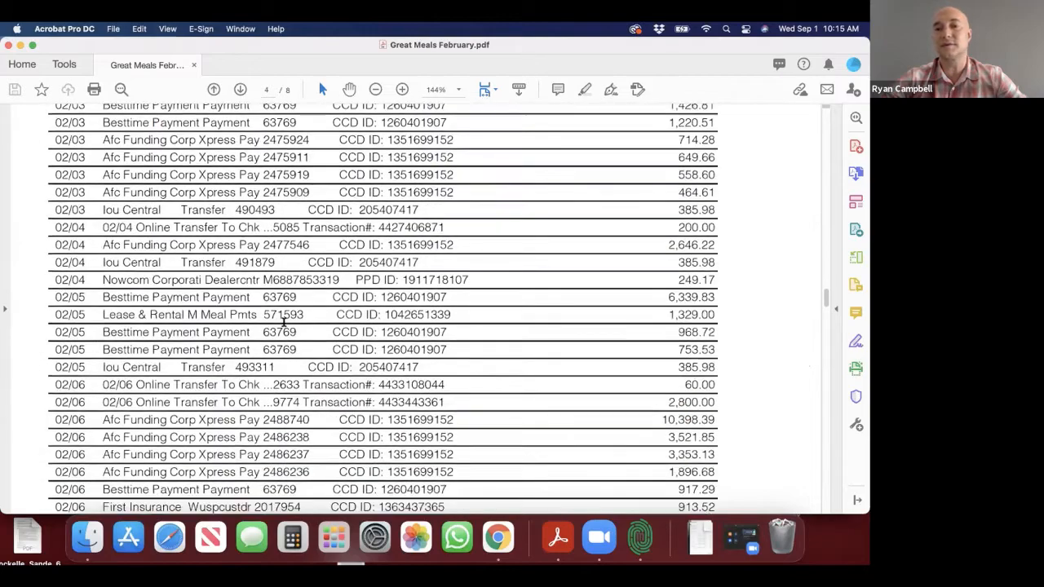
# Step: Review the electronic withdrawals and other pages of the Great Meals February.pdf bank statement
pyautogui.scroll(-15, 283, 323)
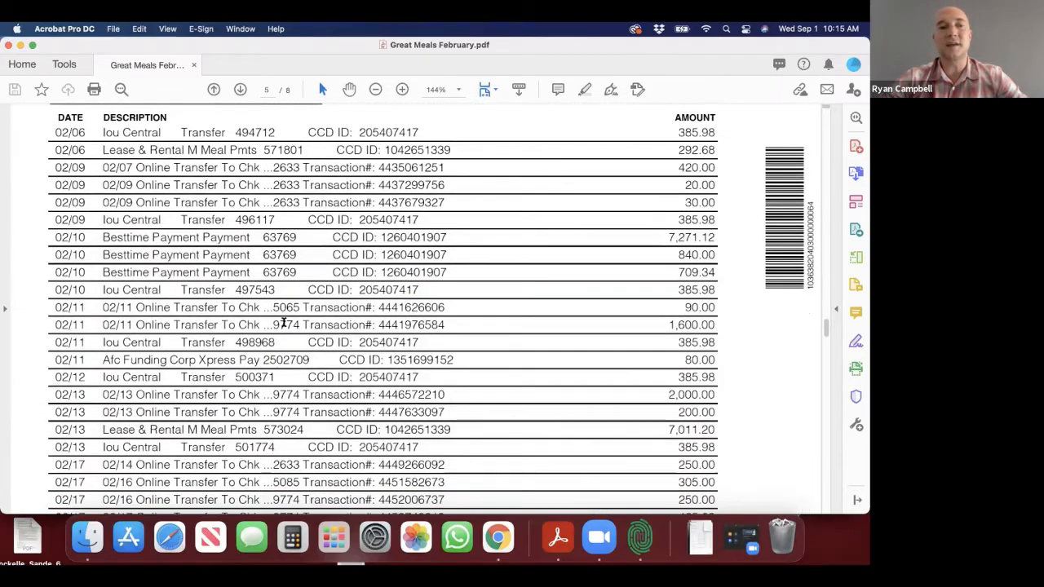
pyautogui.scroll(-5, 283, 322)
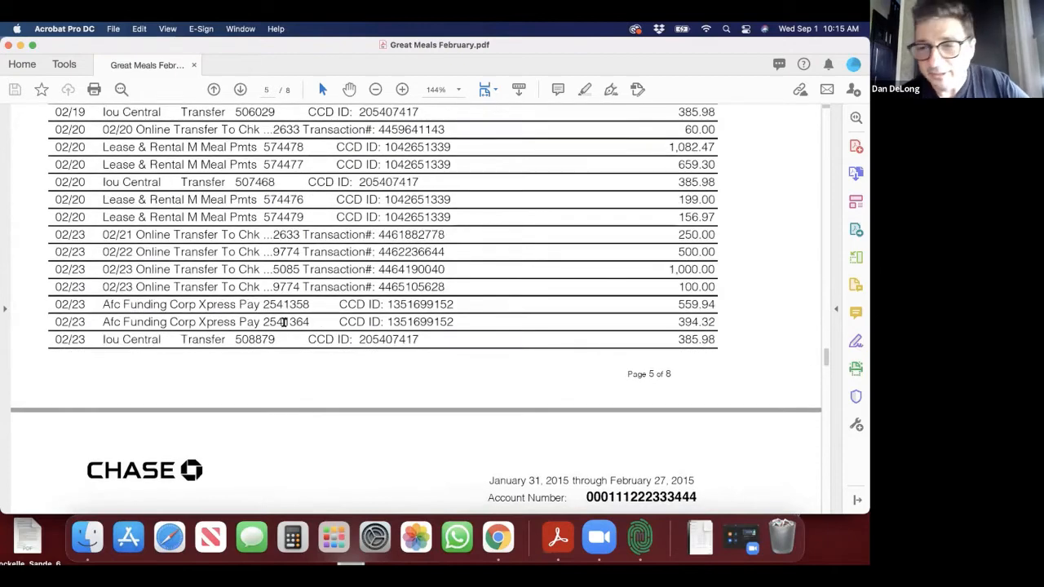
pyautogui.scroll(1, 283, 323)
pyautogui.scroll(-7, 283, 323)
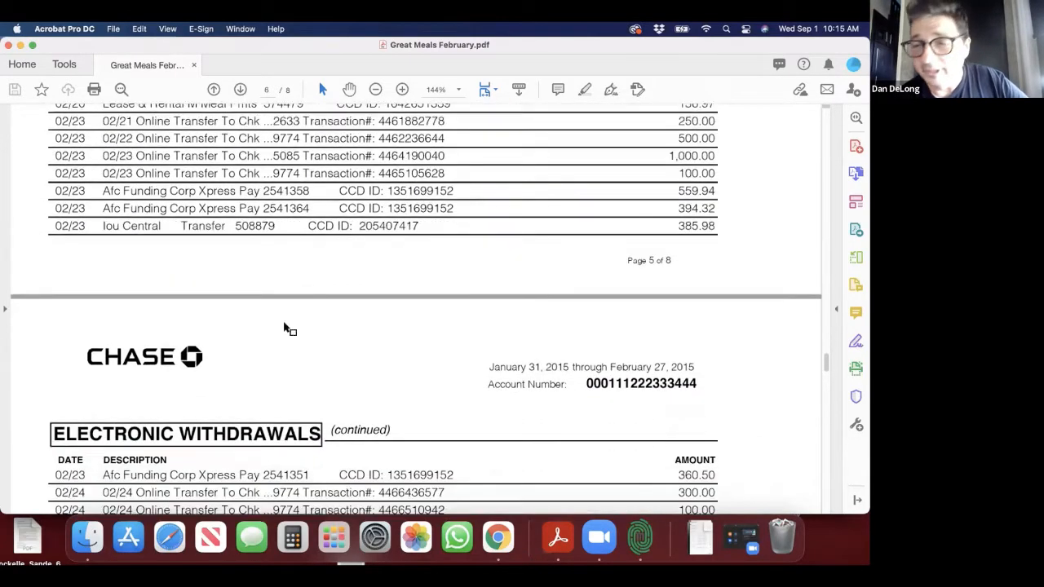
pyautogui.scroll(-2, 283, 323)
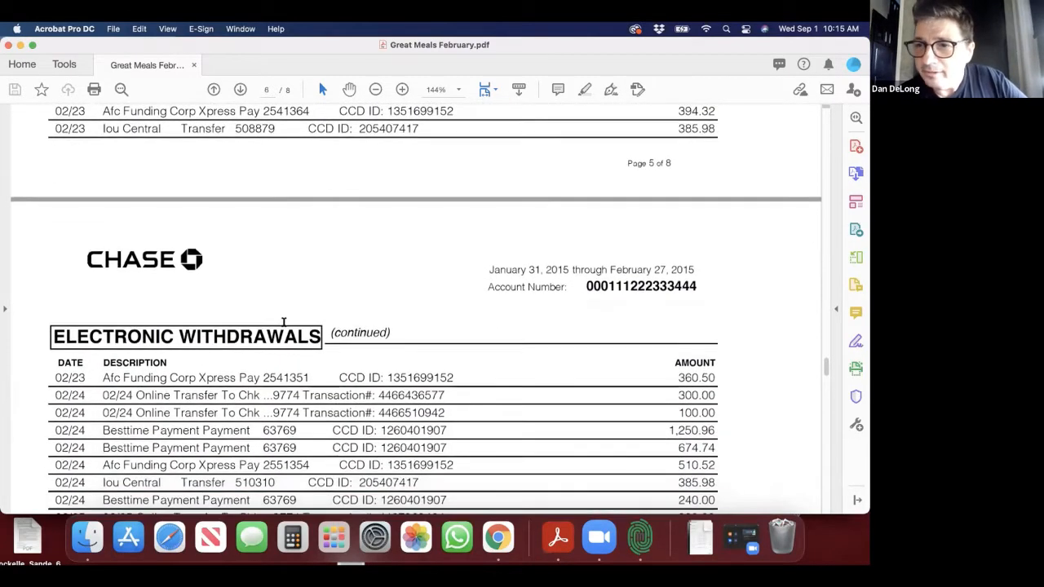
pyautogui.scroll(-6, 284, 323)
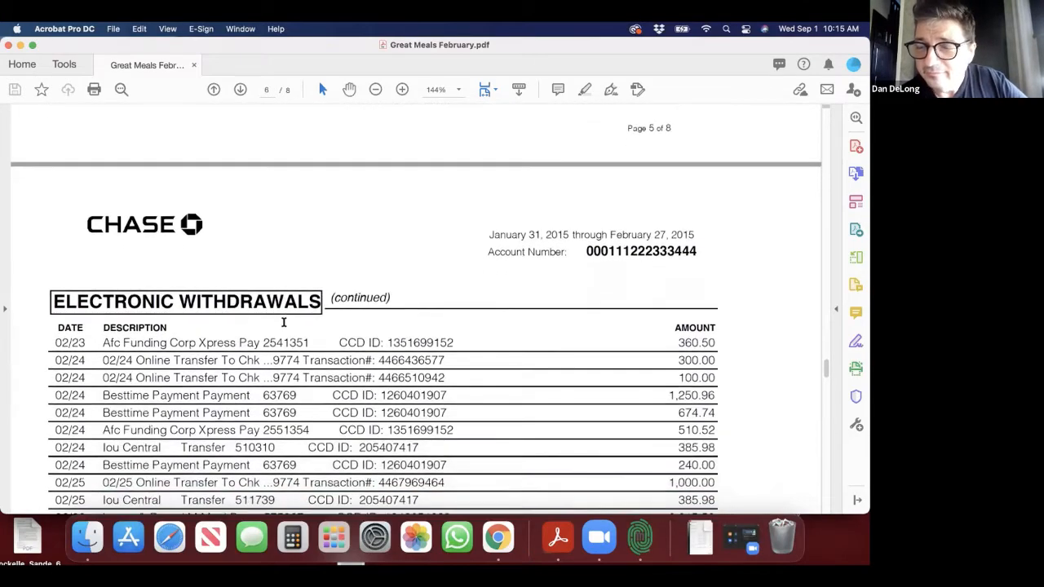
pyautogui.scroll(-7, 284, 323)
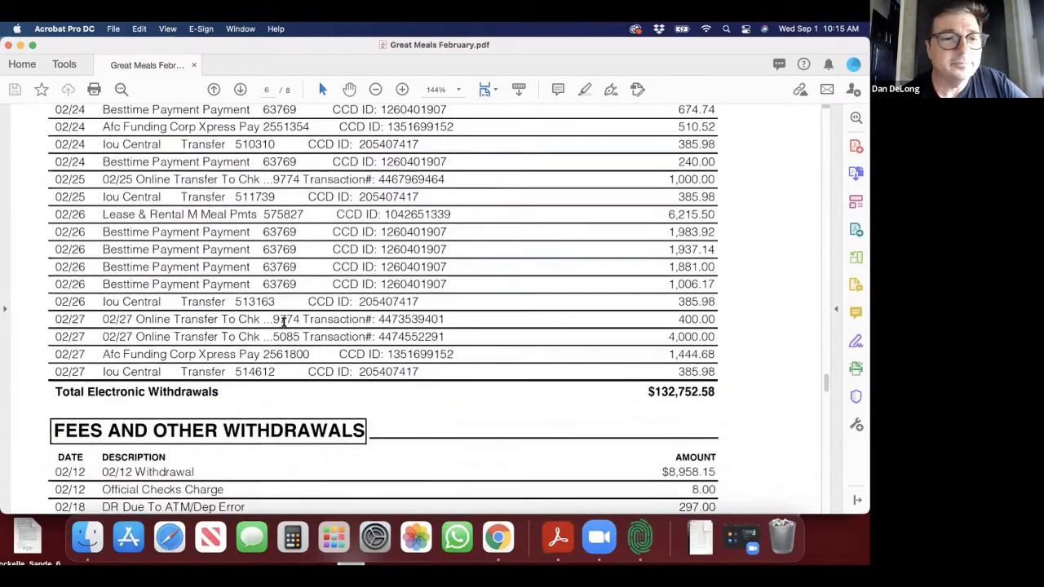
pyautogui.scroll(10, 322, 320)
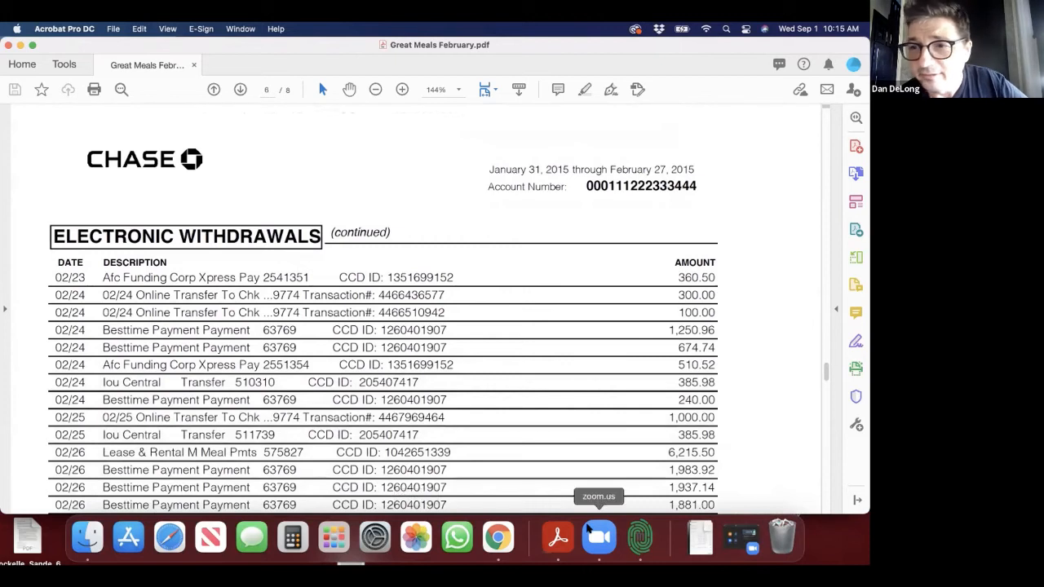
pyautogui.click(598, 537)
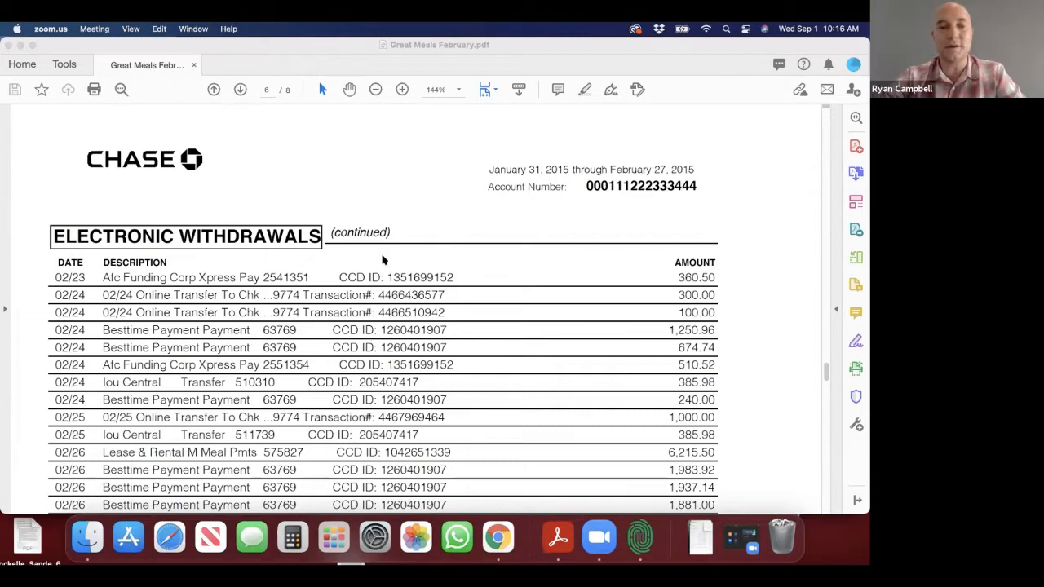
pyautogui.scroll(20, 383, 259)
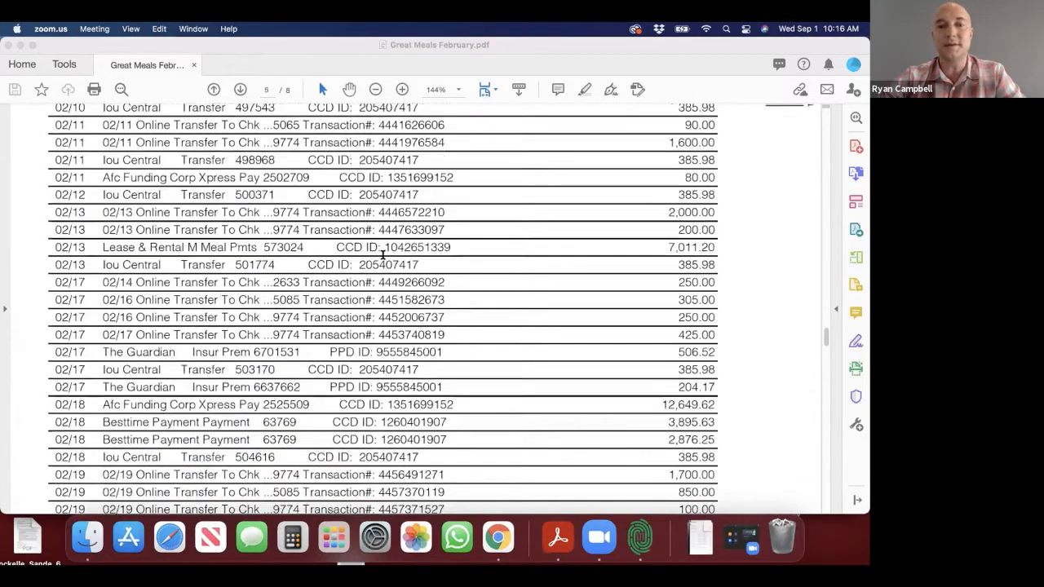
pyautogui.scroll(15, 383, 255)
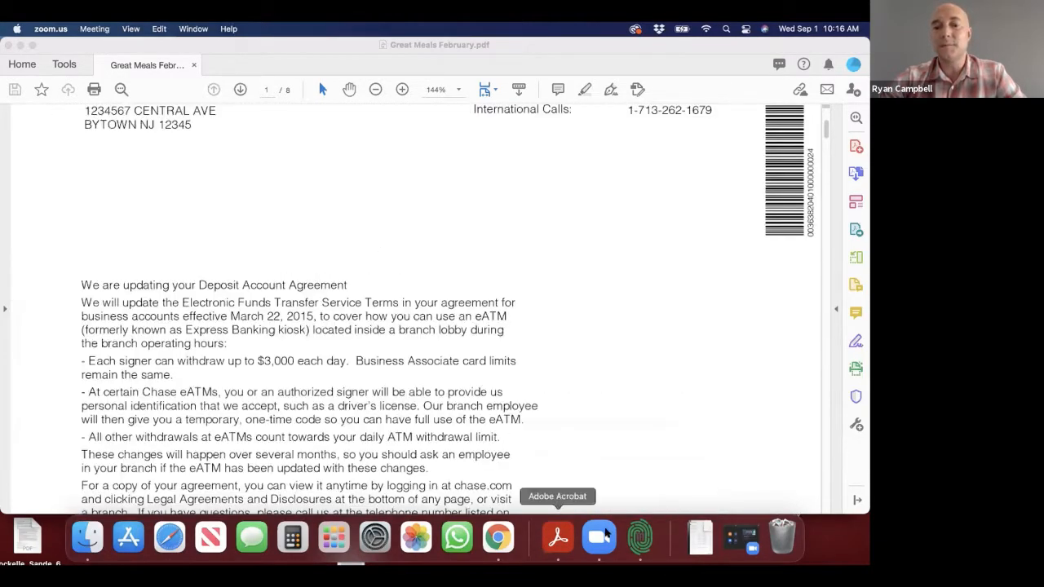
# Step: Switch to 2qbo Convert Pro and clear its log
pyautogui.click(640, 537)
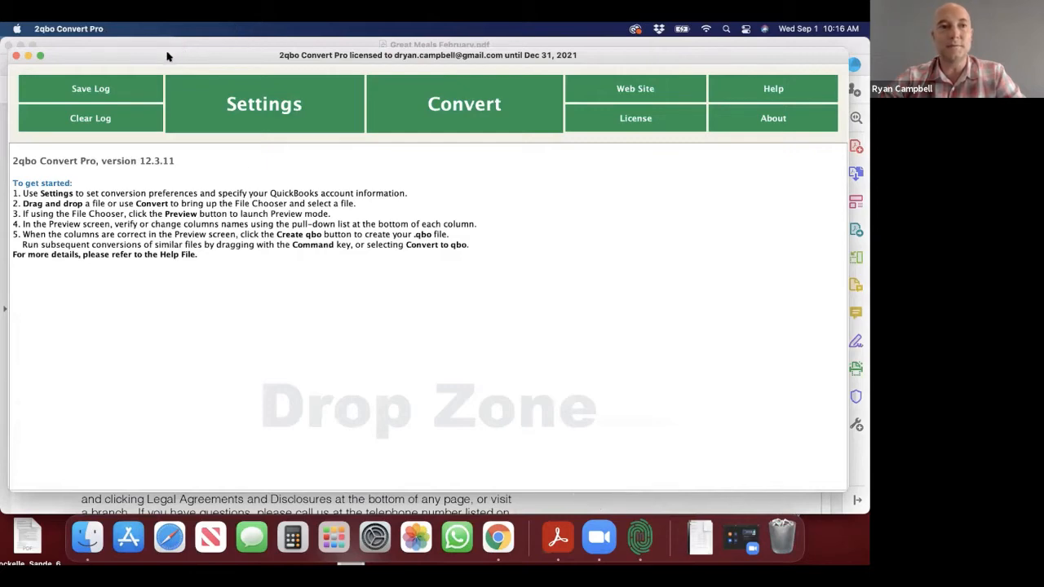
pyautogui.moveTo(167, 56)
pyautogui.mouseDown()
pyautogui.moveTo(158, 52)
pyautogui.moveTo(170, 59)
pyautogui.mouseUp()
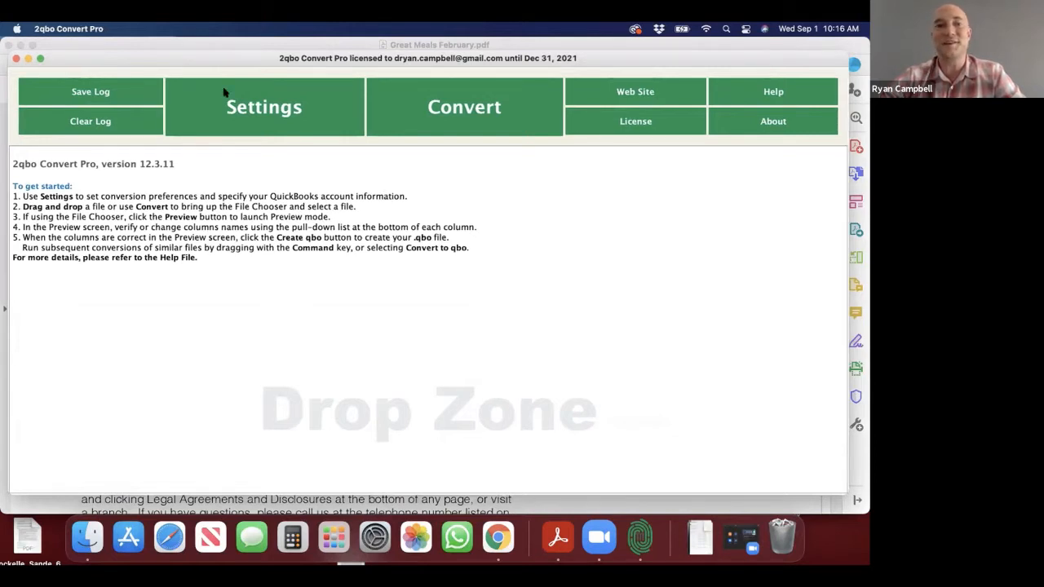
pyautogui.click(84, 121)
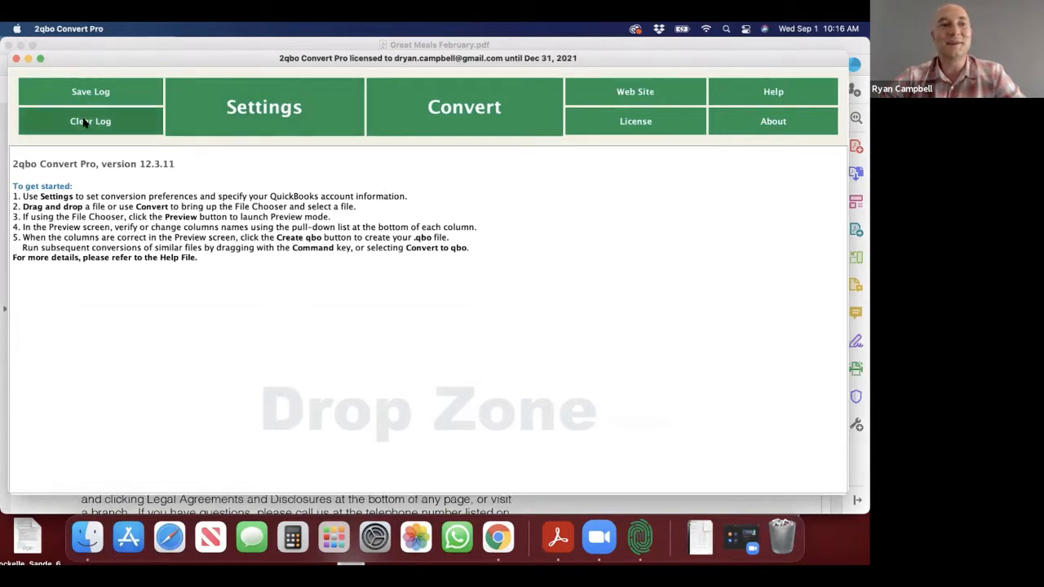
pyautogui.click(468, 306)
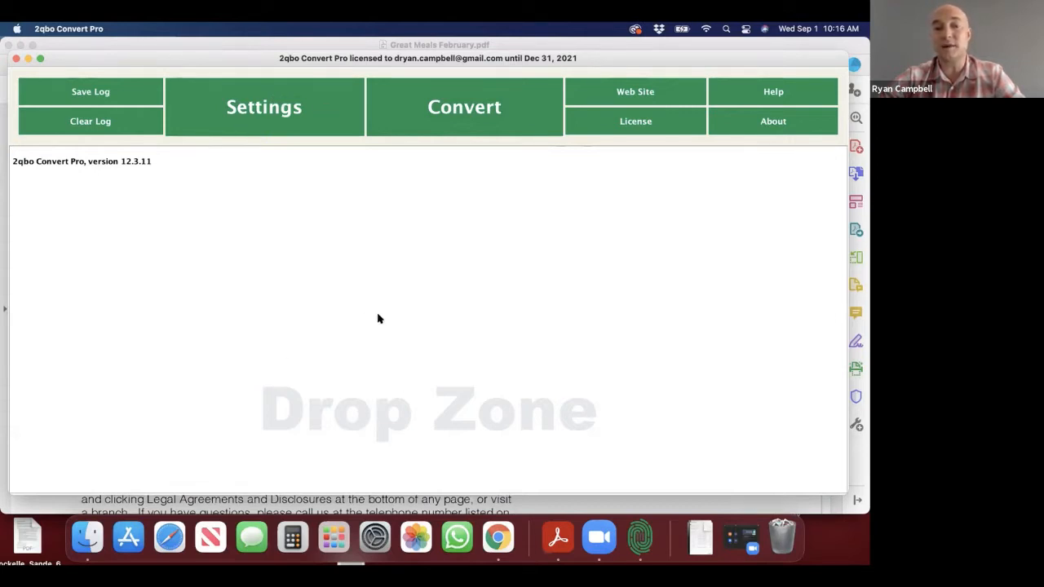
# Step: Load Great Meals February.pdf from the Great Meals folder into the conversion preview and enlarge the preview window
pyautogui.click(440, 128)
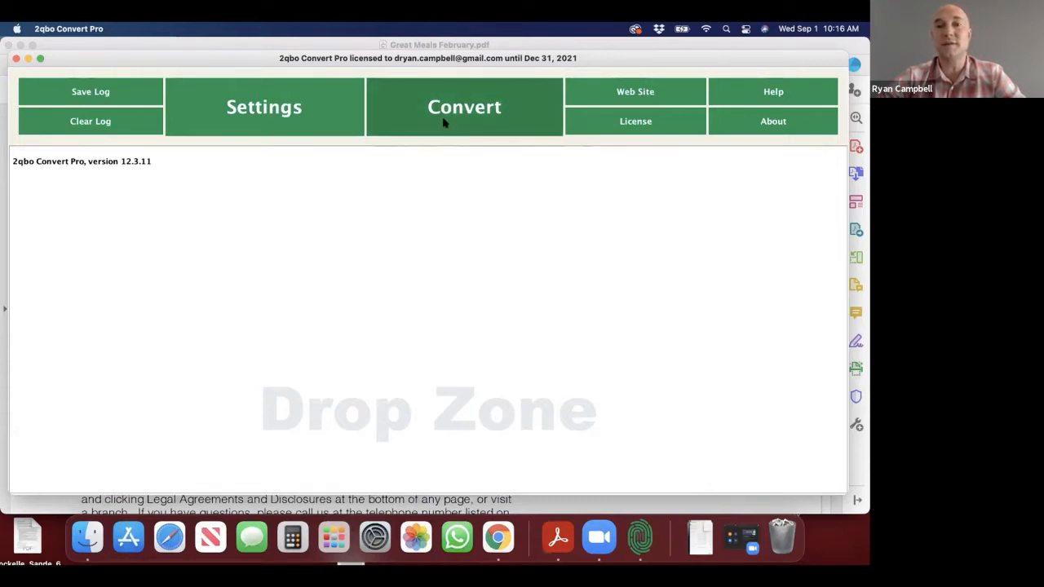
pyautogui.click(445, 122)
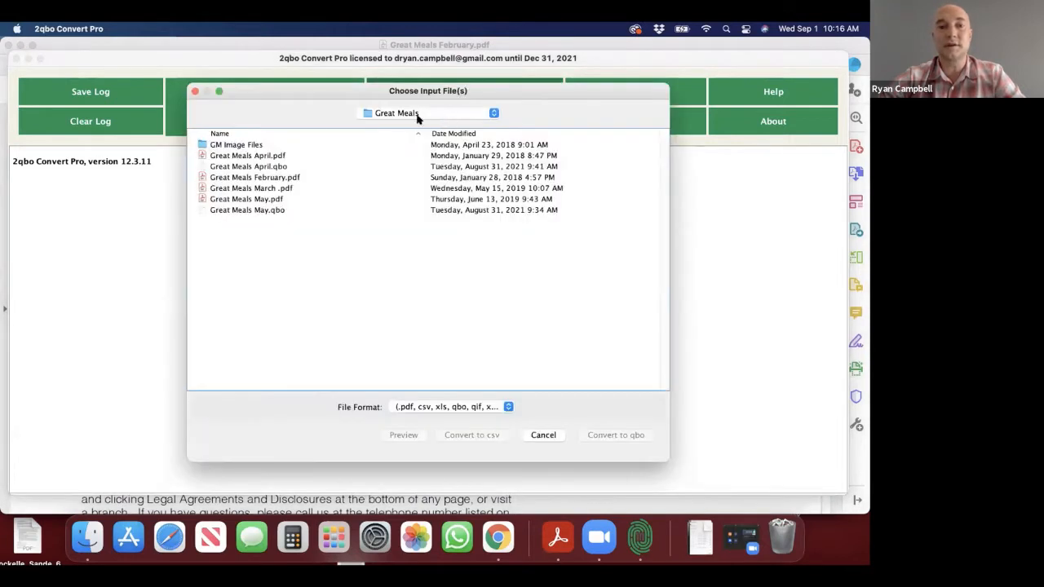
pyautogui.click(229, 179)
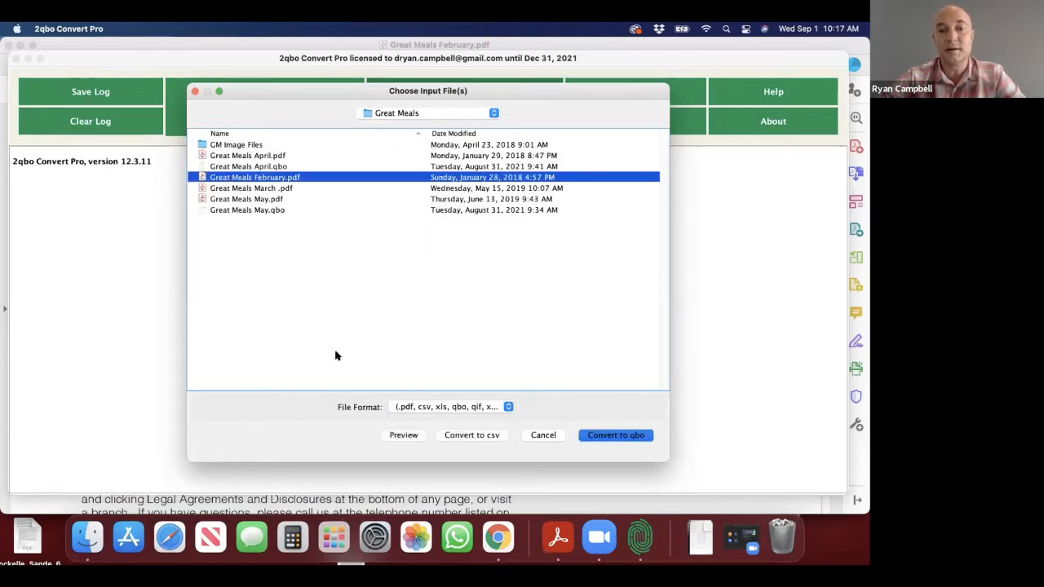
pyautogui.click(404, 436)
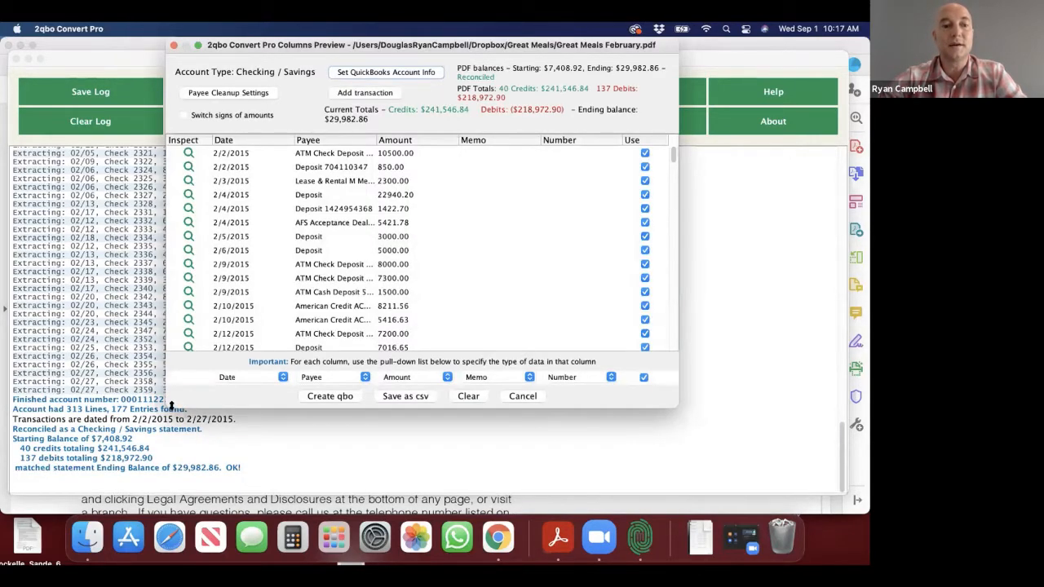
pyautogui.moveTo(171, 405); pyautogui.dragTo(83, 422)
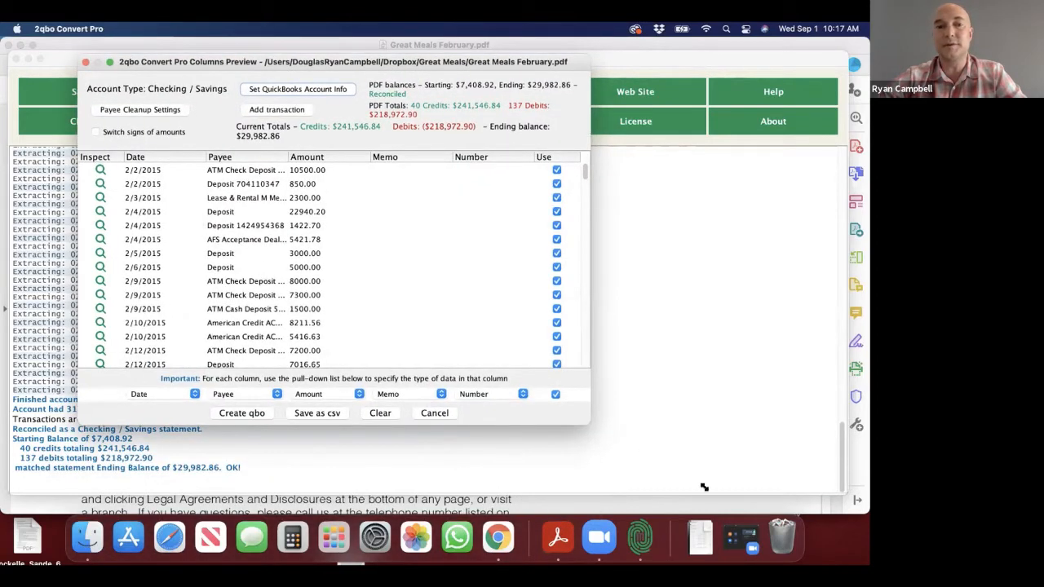
pyautogui.moveTo(703, 487); pyautogui.dragTo(740, 505)
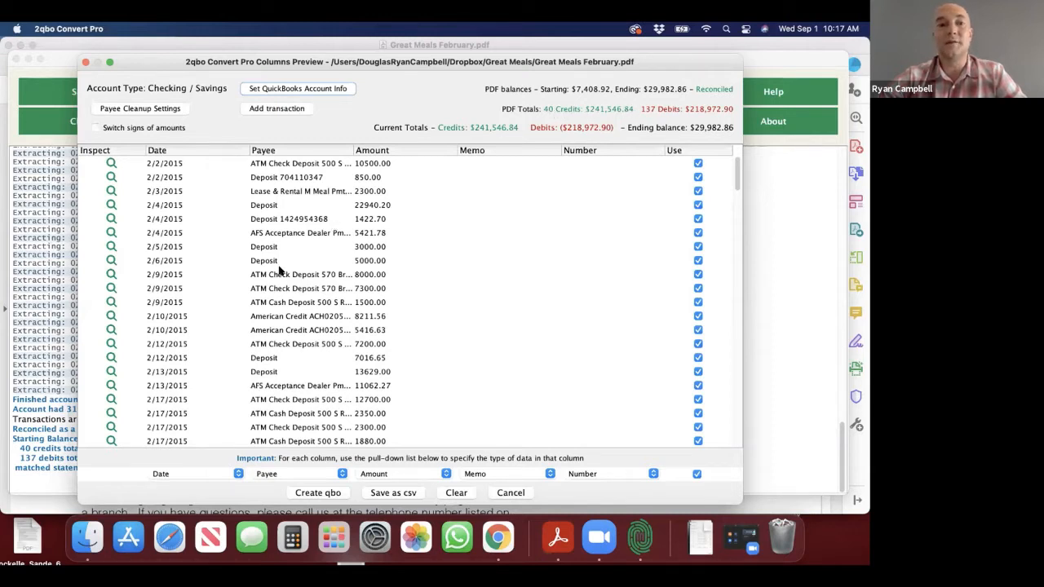
# Step: Check the amount and payee entries of the 2/9/2015 ATM check deposits, and create the QBO file from the previewed transactions
pyautogui.click(384, 276)
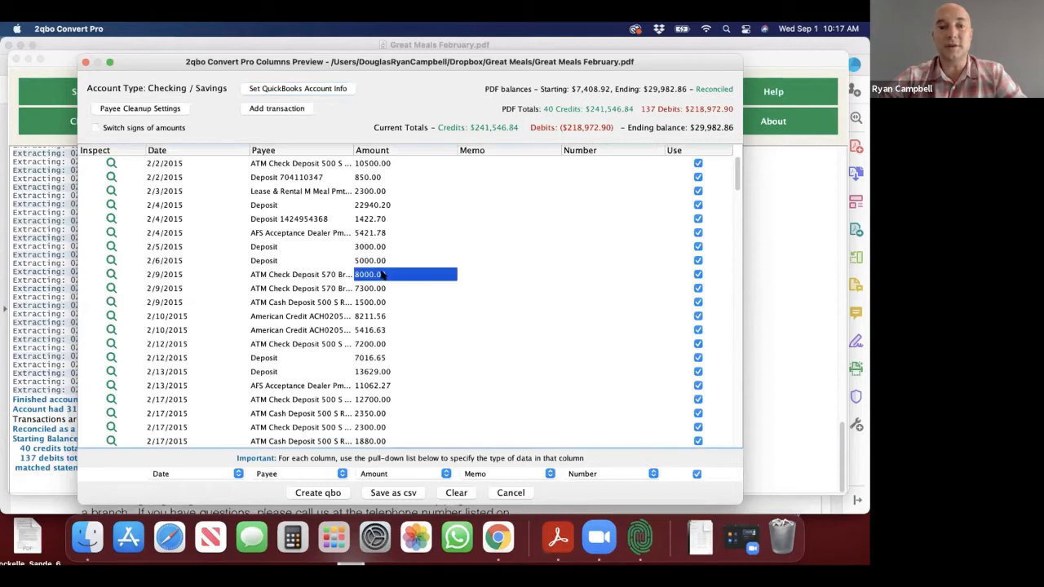
pyautogui.doubleClick(372, 275)
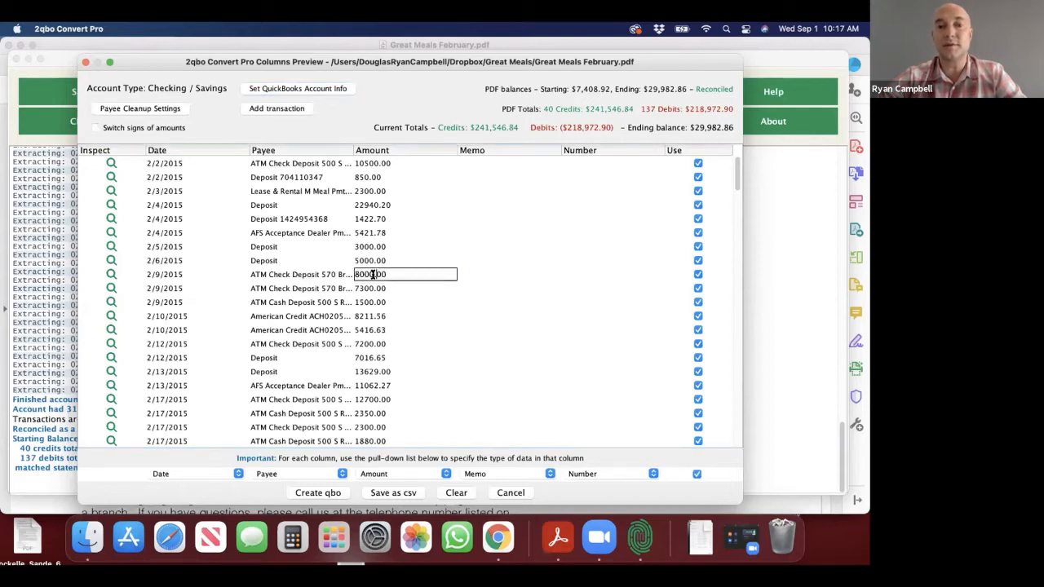
pyautogui.scroll(-4, 285, 345)
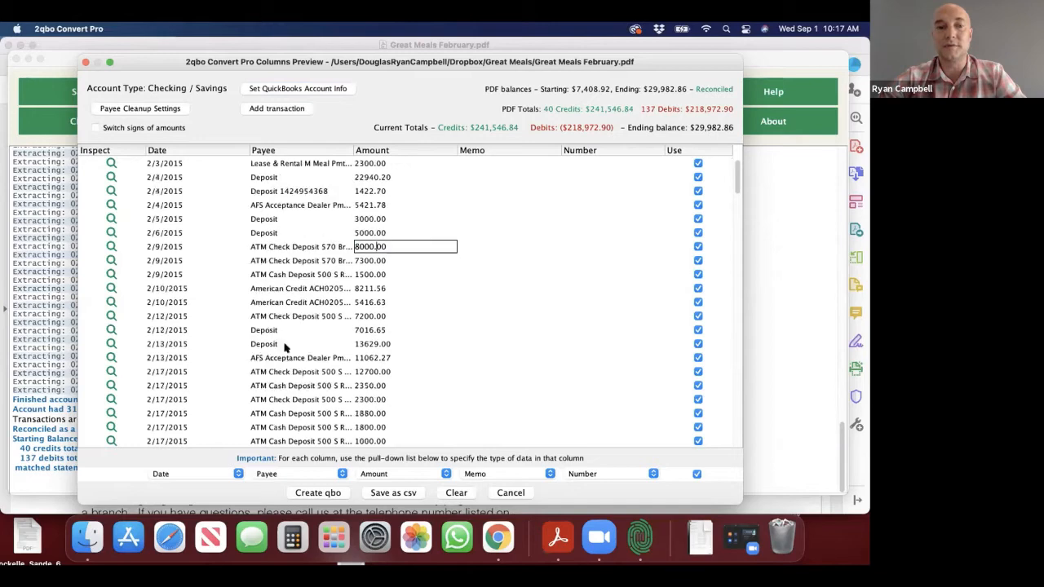
pyautogui.scroll(4, 285, 346)
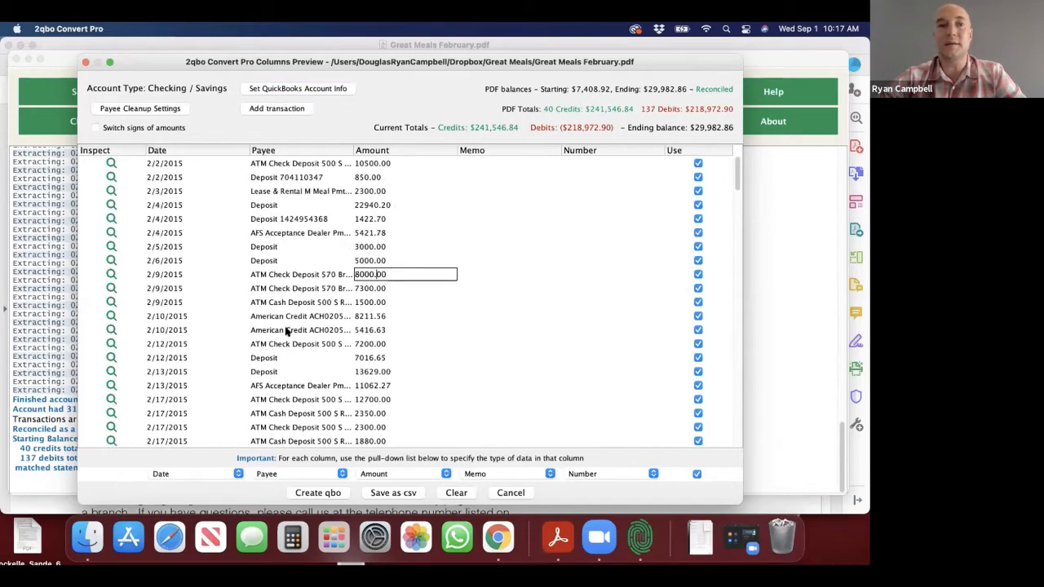
pyautogui.click(278, 285)
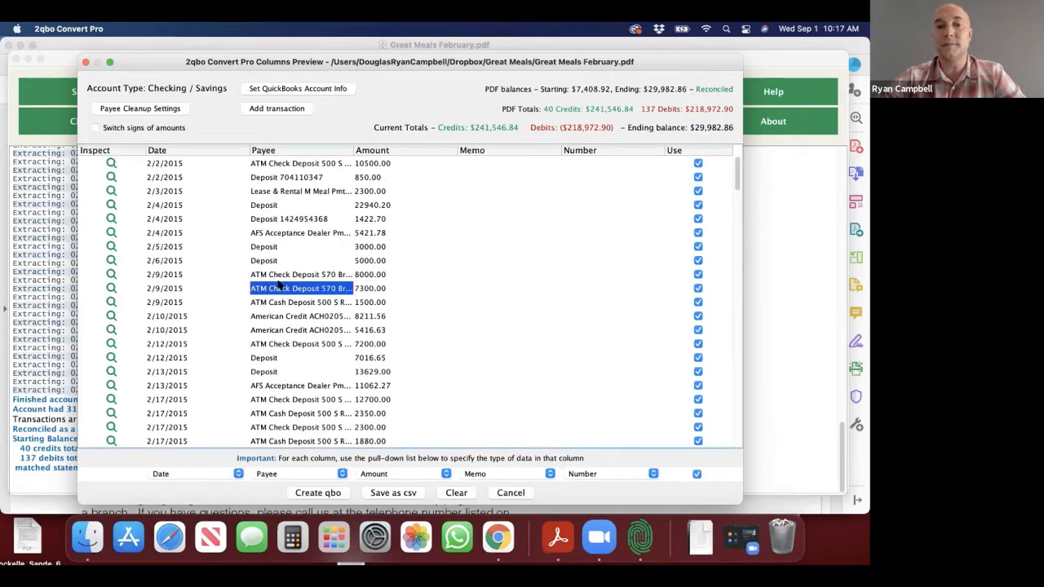
pyautogui.click(318, 493)
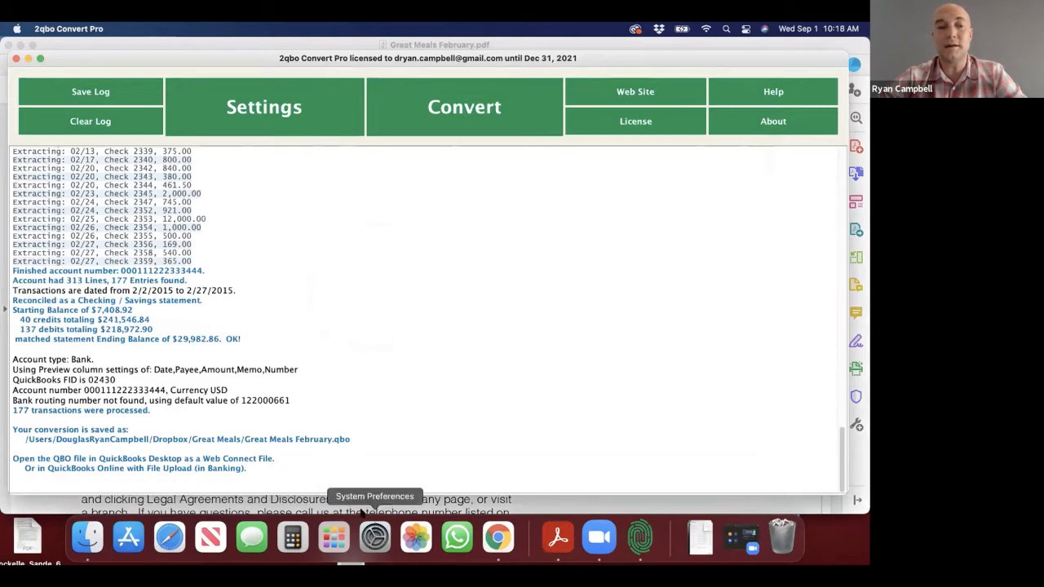
# Step: Switch to QuickBooks Online in Chrome and open the bank data import page
pyautogui.click(495, 538)
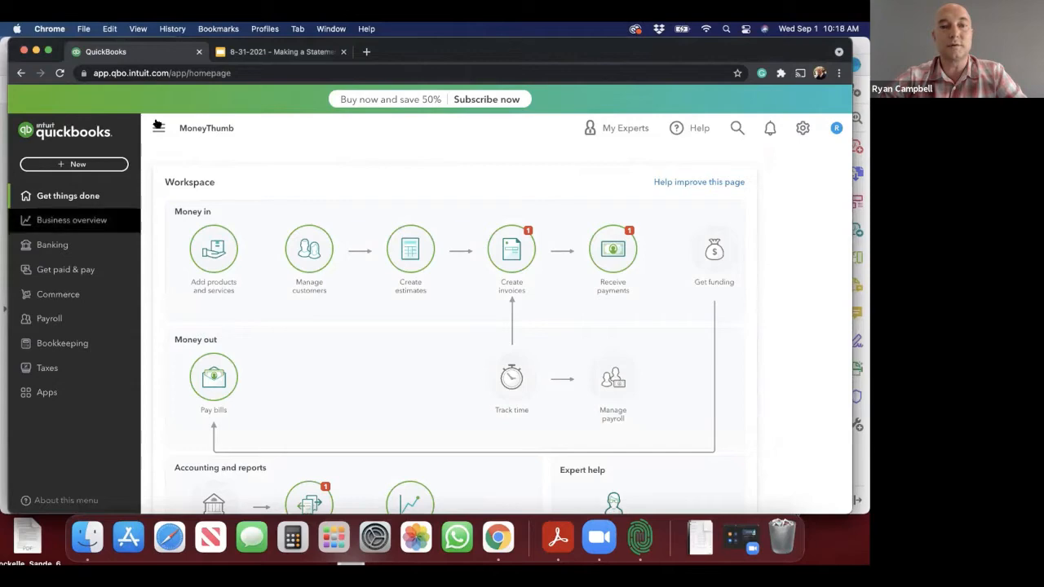
pyautogui.click(802, 128)
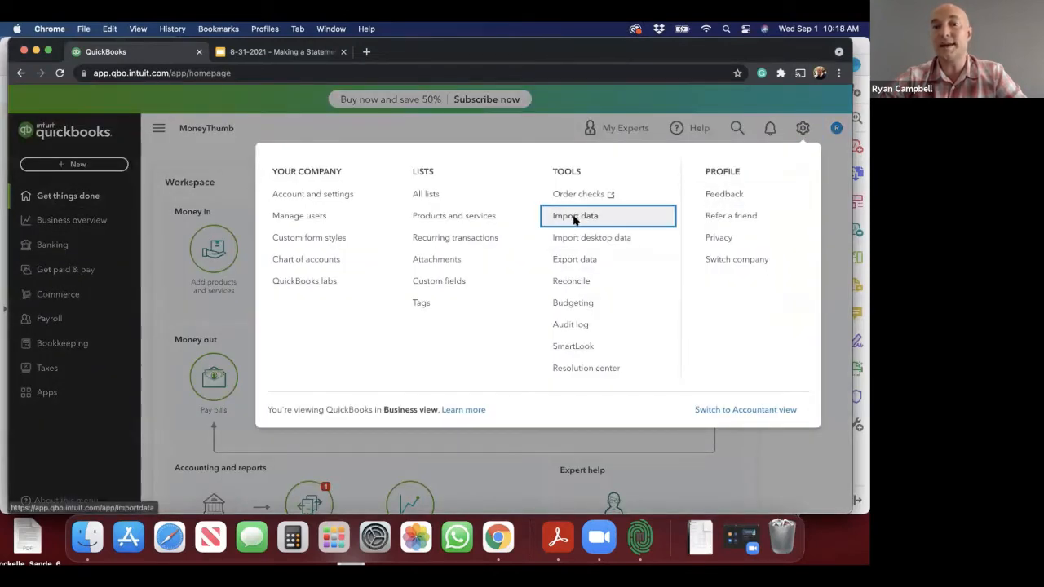
pyautogui.click(575, 218)
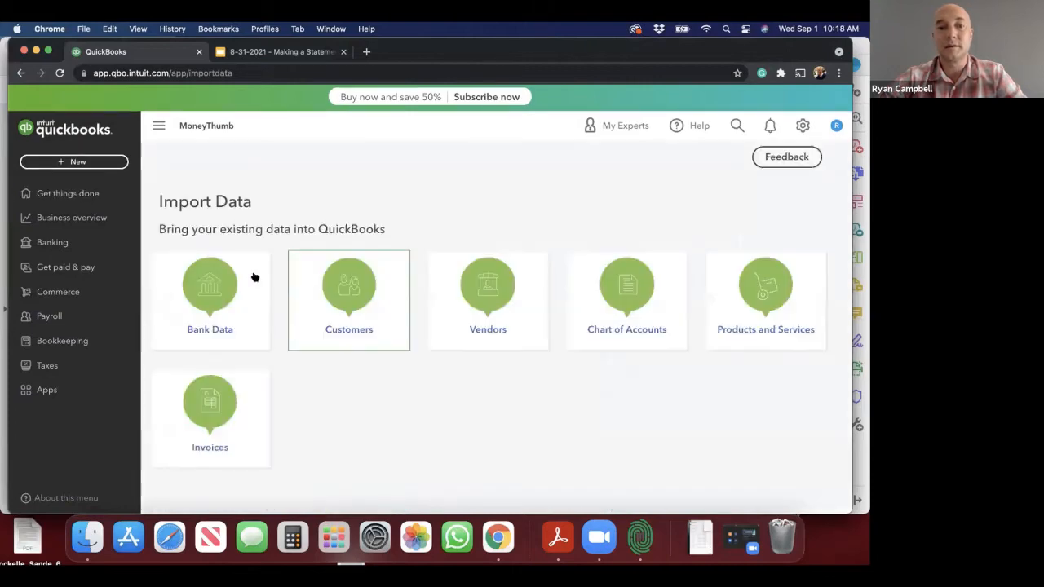
pyautogui.click(200, 285)
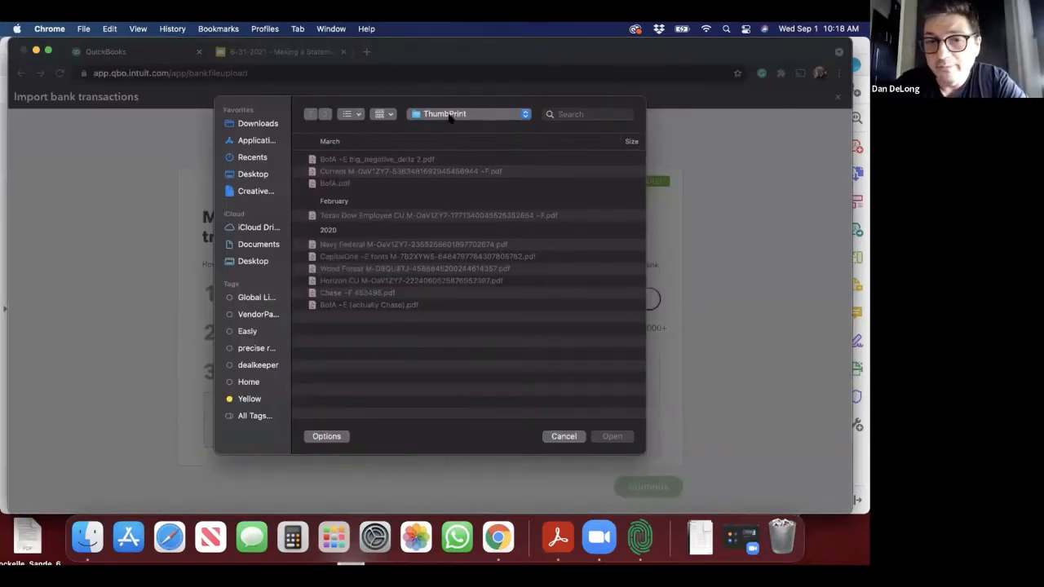
# Step: Choose Great Meals February.qbo from the Great Meals folder as the bank file to upload
pyautogui.click(449, 116)
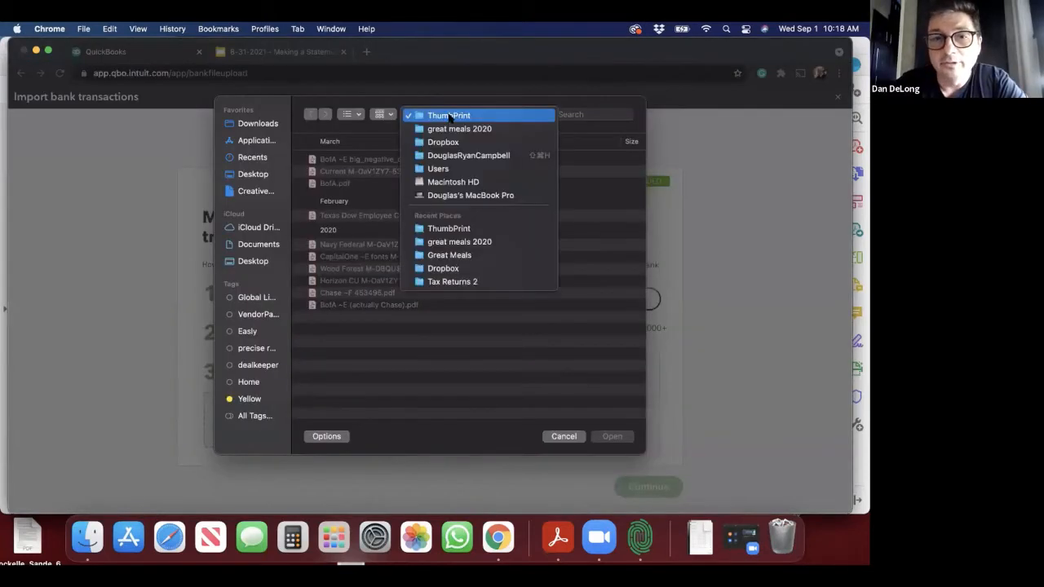
pyautogui.click(448, 128)
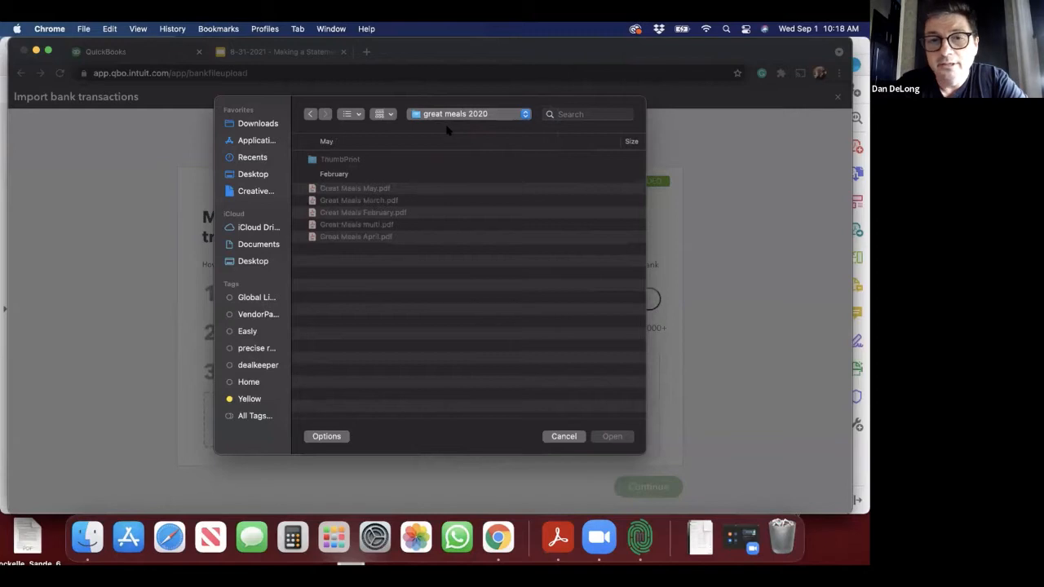
pyautogui.click(459, 114)
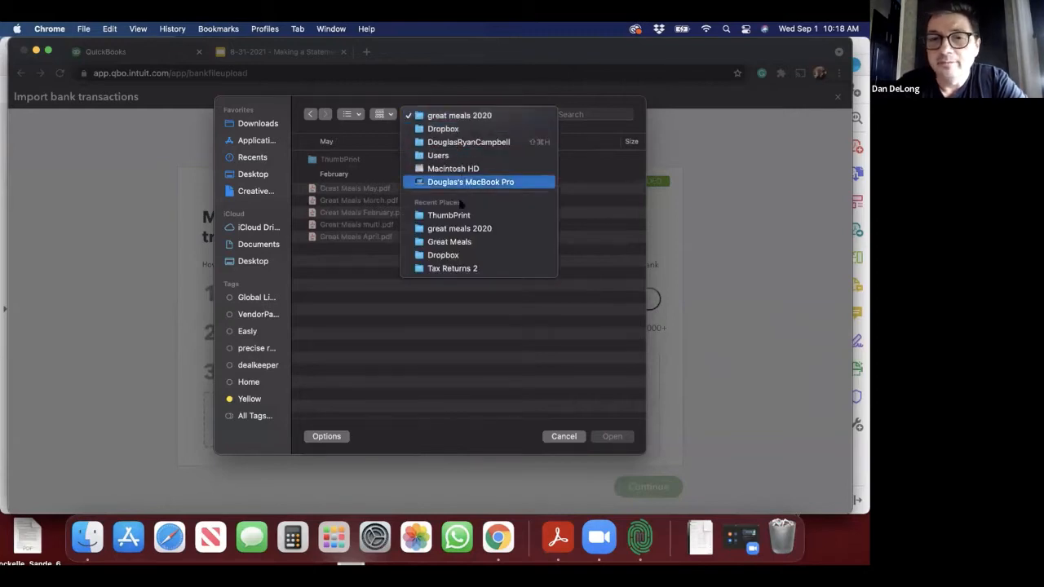
pyautogui.click(462, 242)
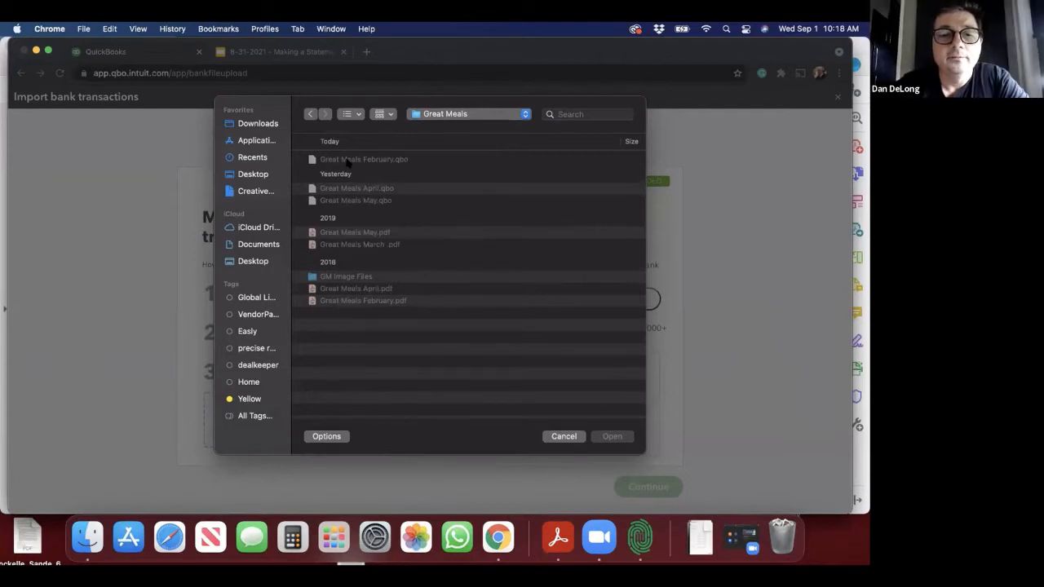
pyautogui.click(347, 161)
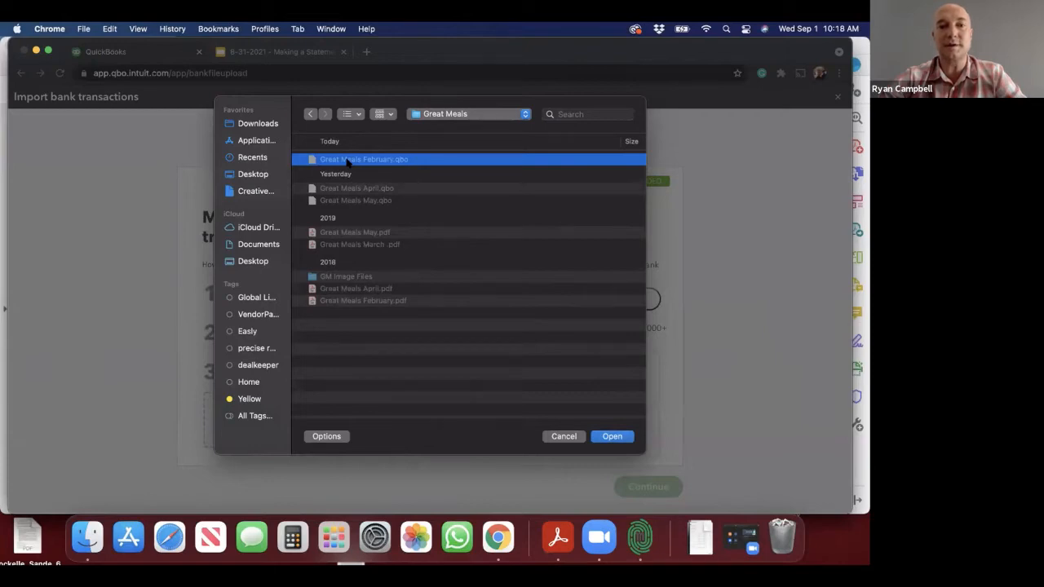
pyautogui.doubleClick(347, 161)
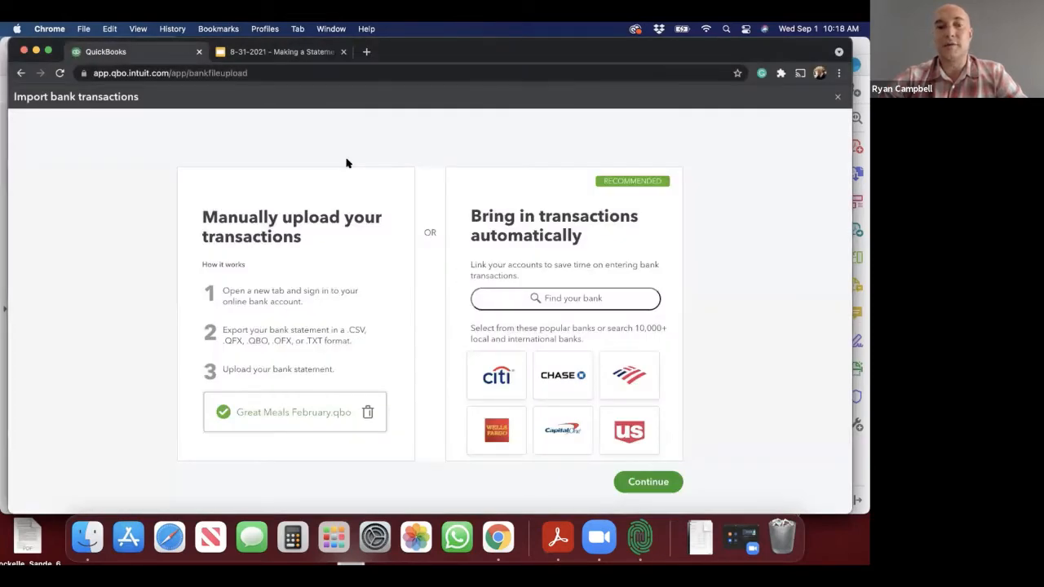
# Step: Assign the uploaded transactions to the Great Meals QuickBooks account and complete the import
pyautogui.click(653, 480)
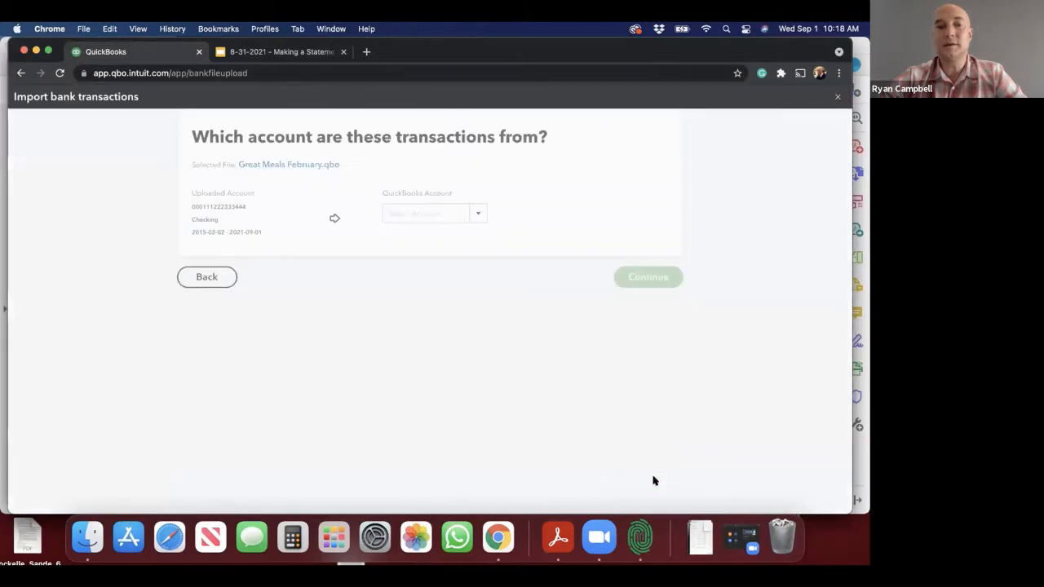
pyautogui.click(480, 283)
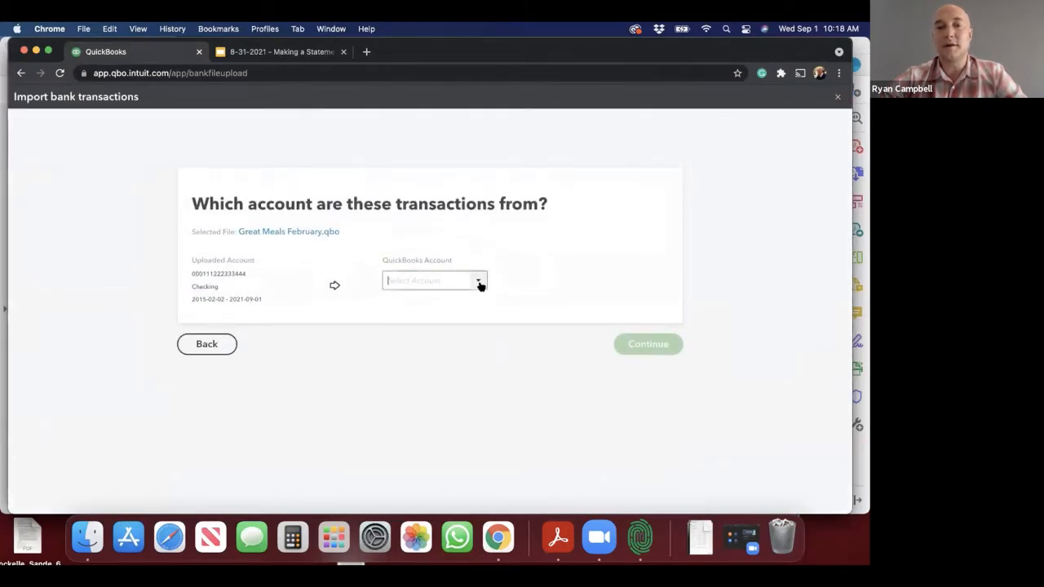
pyautogui.click(412, 347)
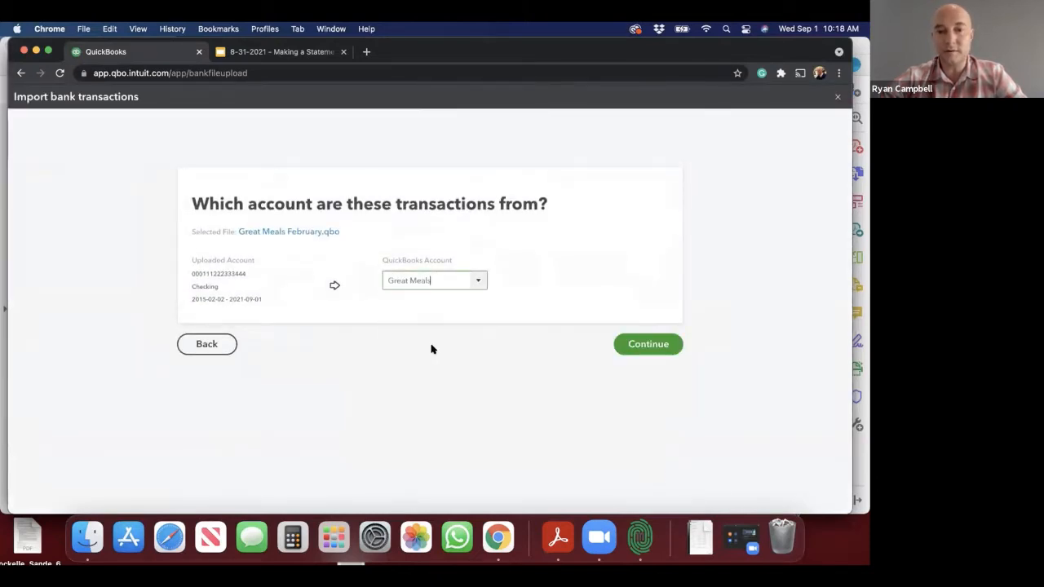
pyautogui.click(645, 344)
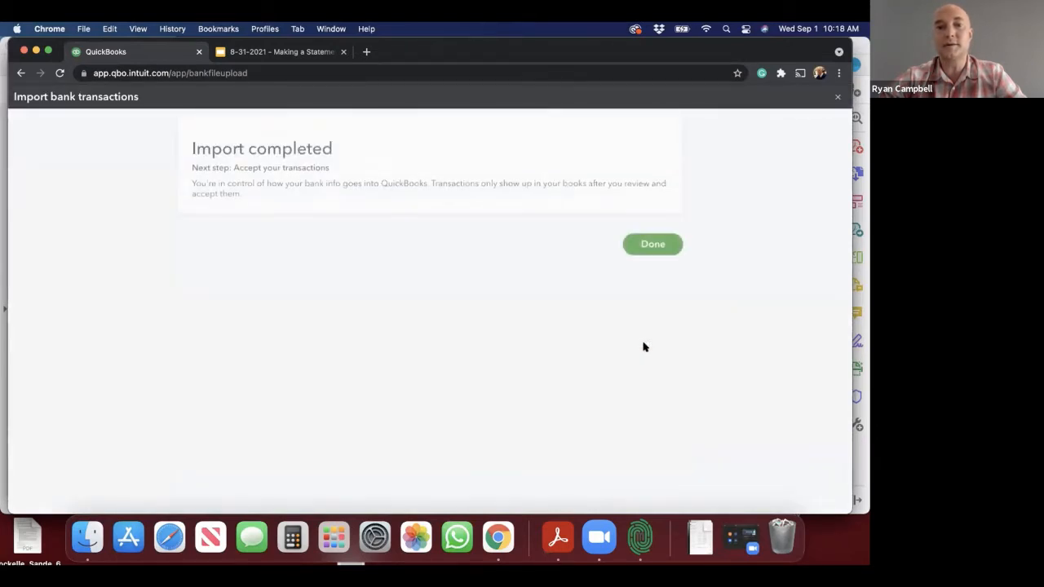
pyautogui.click(649, 290)
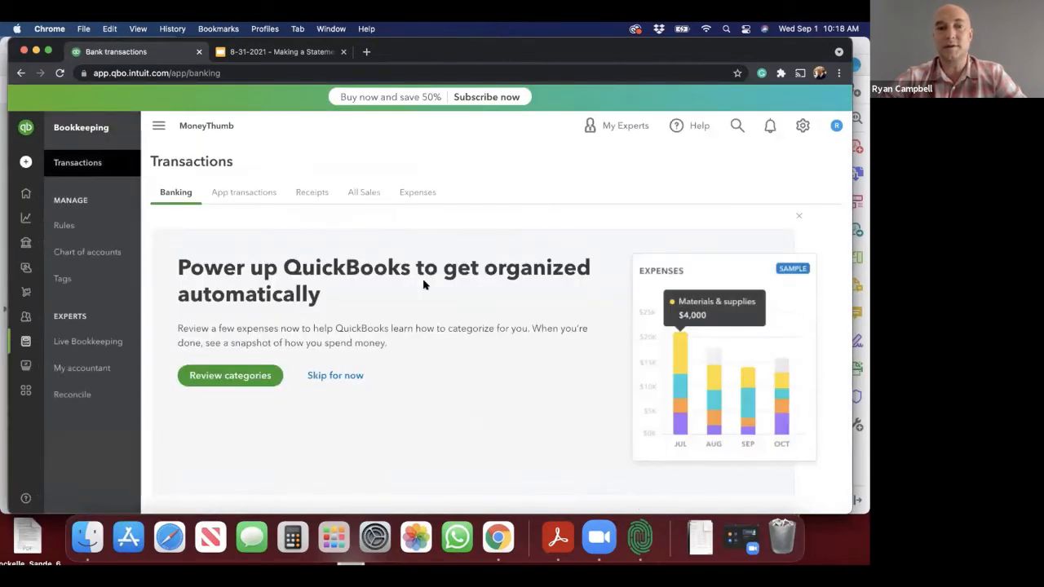
# Step: Switch to 2qbo Convert Pro and open the full view of all its conversion settings
pyautogui.click(636, 537)
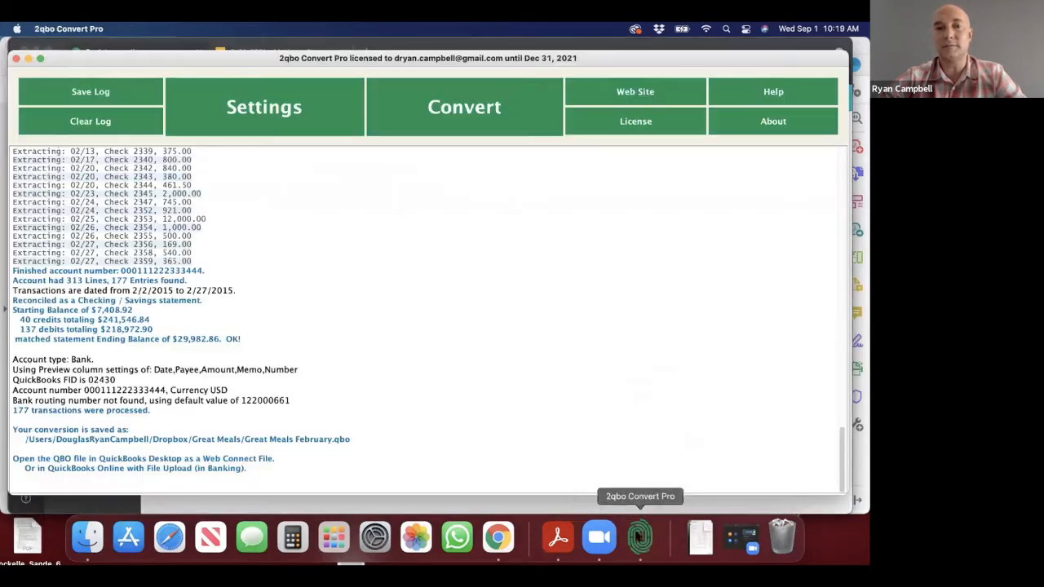
pyautogui.scroll(15, 263, 269)
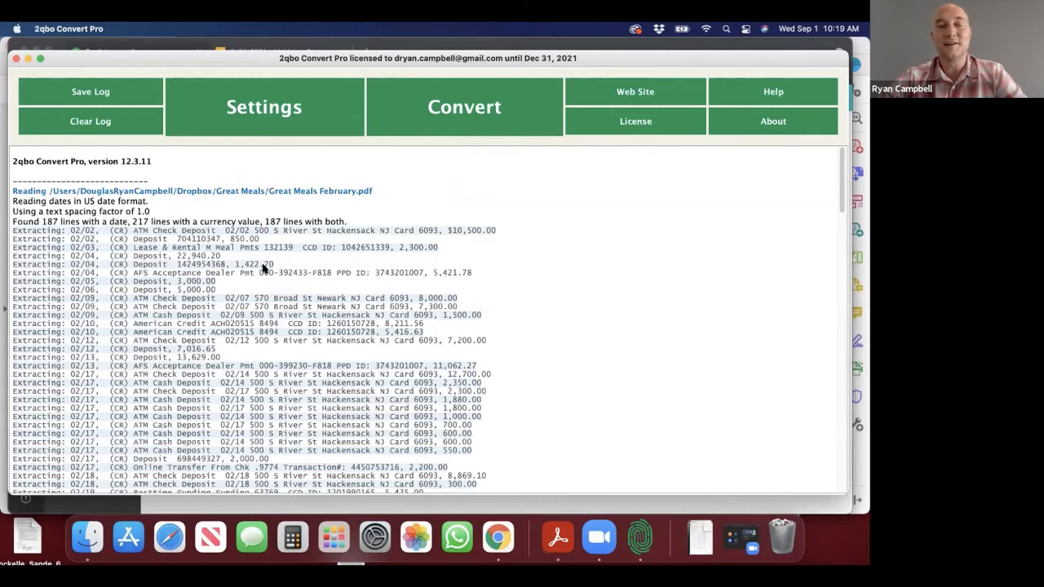
pyautogui.click(257, 109)
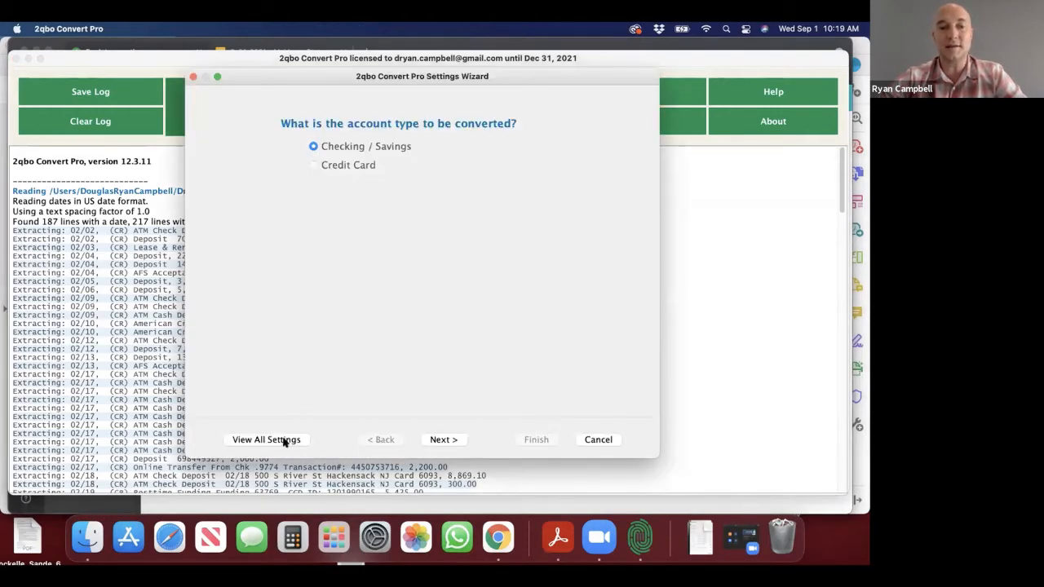
pyautogui.click(283, 441)
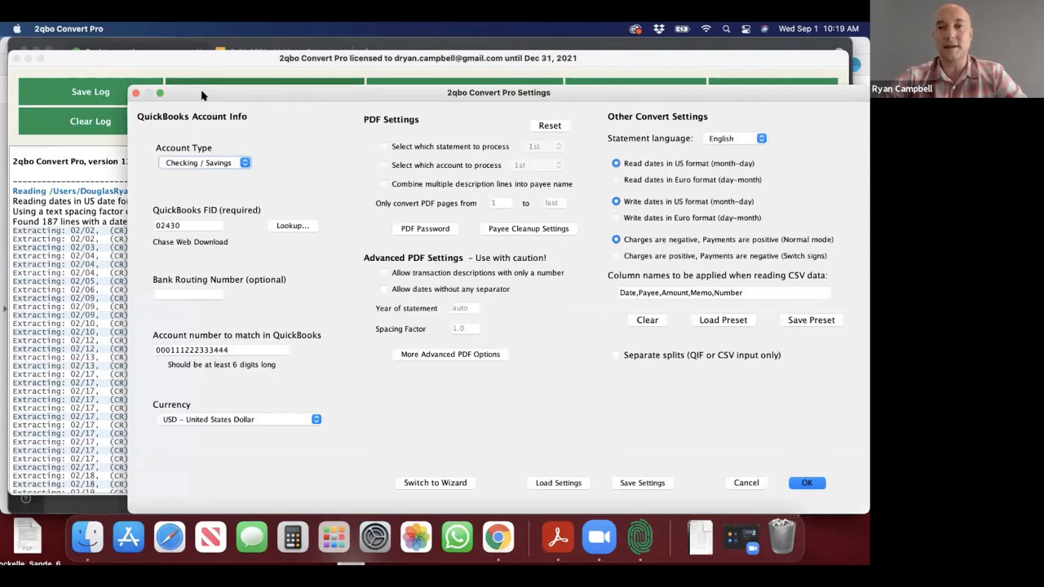
pyautogui.moveTo(202, 95); pyautogui.dragTo(139, 79)
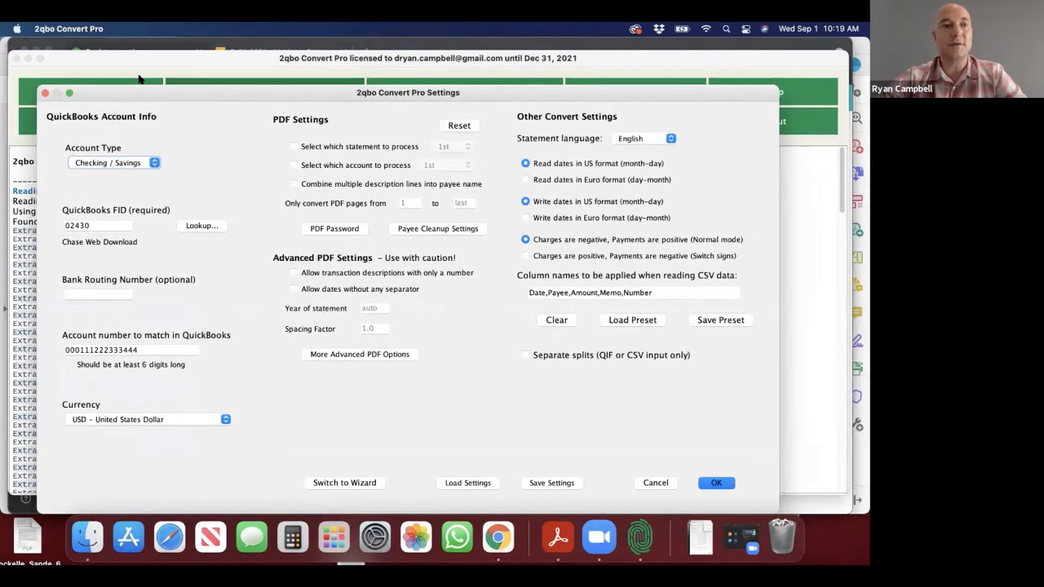
# Step: Check the account type options and browse the list of partner banks for the QuickBooks FID, leaving both settings as they are
pyautogui.click(151, 164)
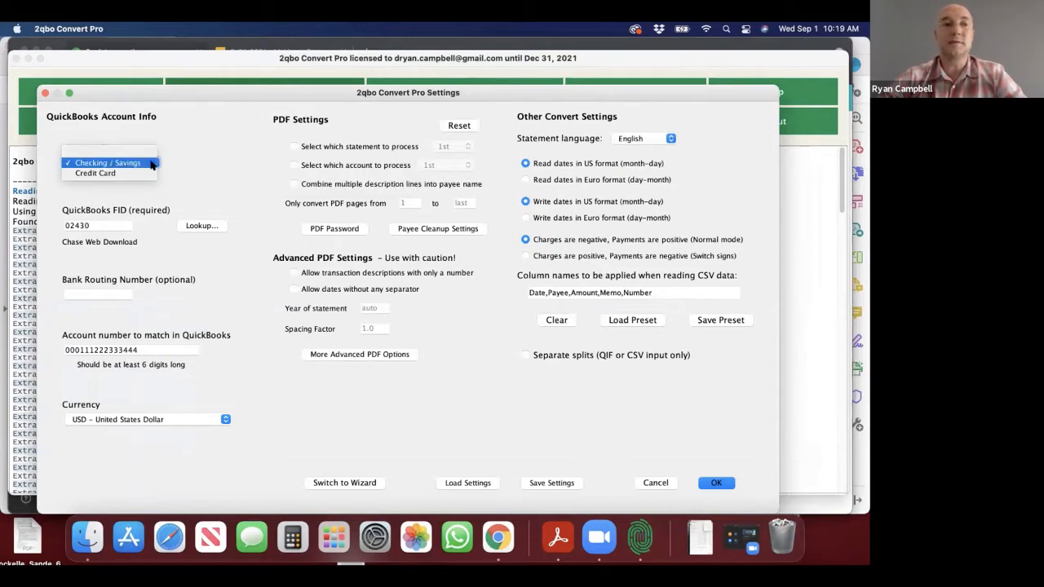
pyautogui.click(199, 167)
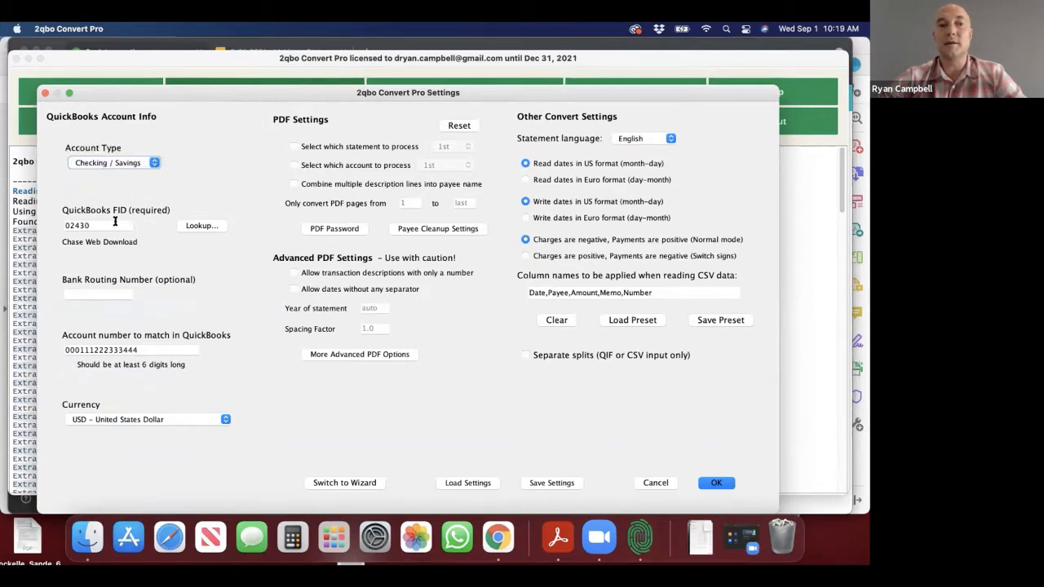
pyautogui.click(205, 225)
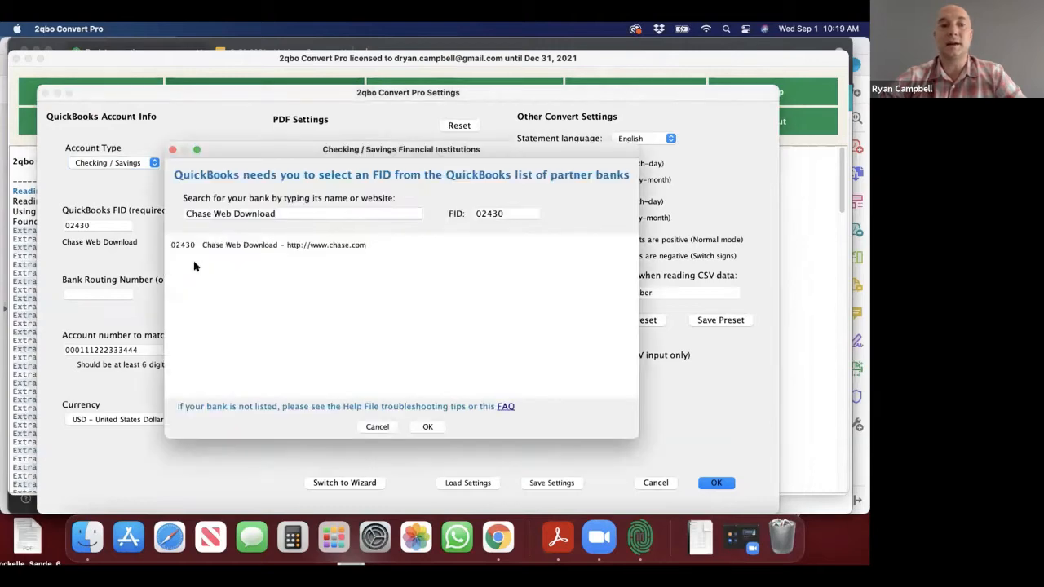
pyautogui.press('BackSpace')
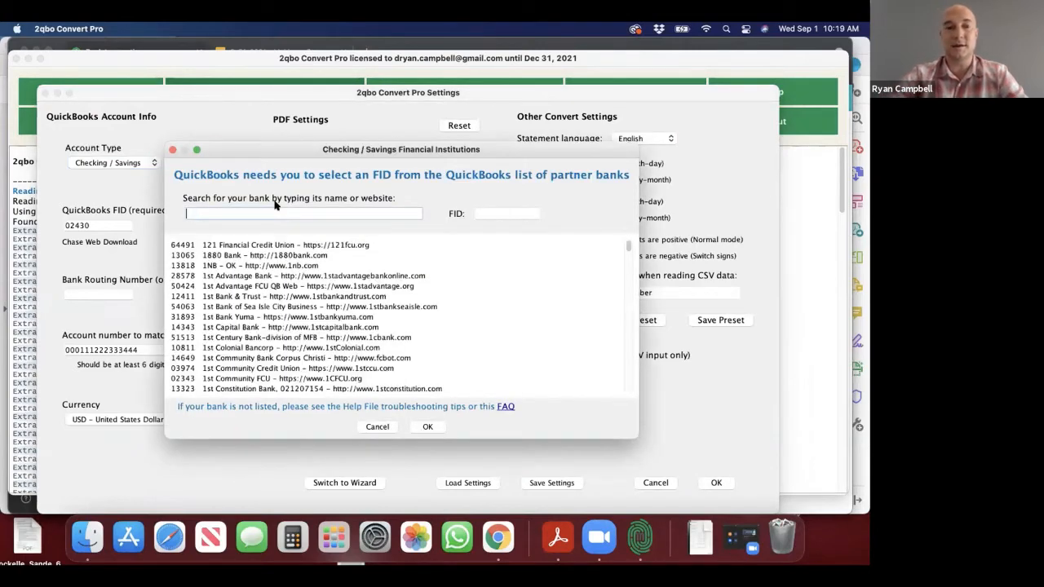
pyautogui.scroll(-10, 281, 299)
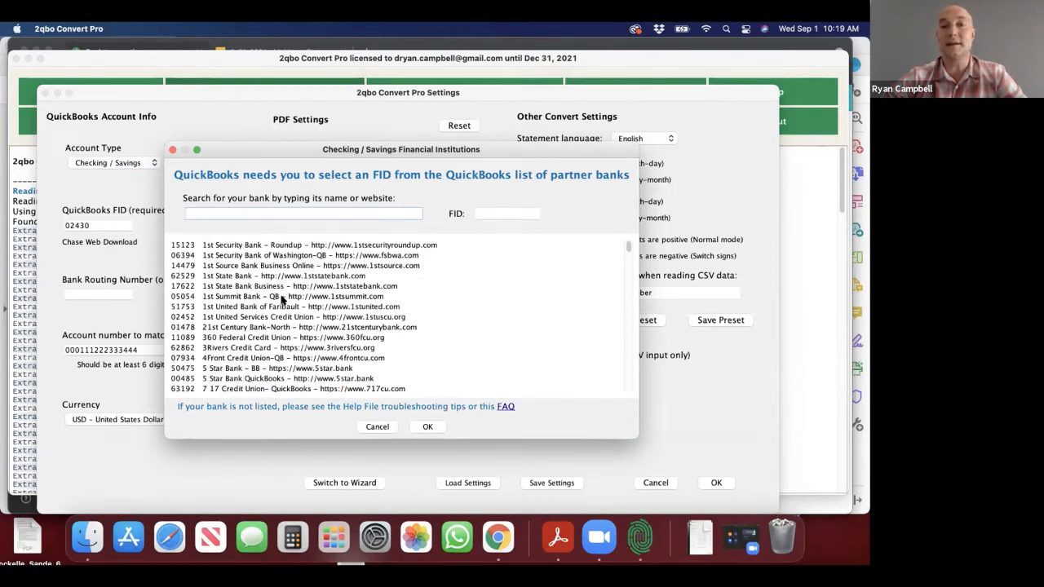
pyautogui.scroll(-15, 281, 299)
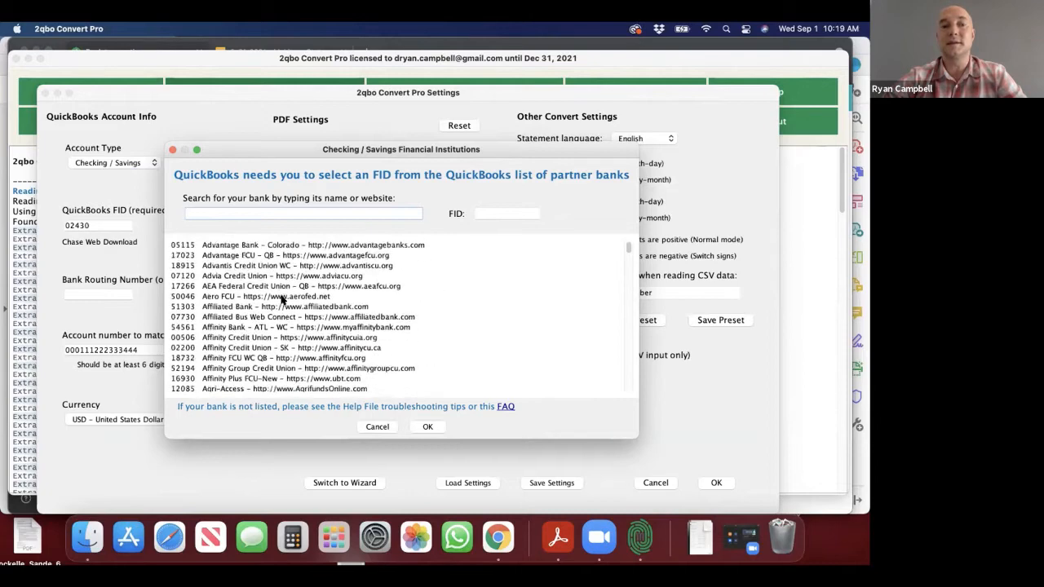
pyautogui.scroll(-10, 281, 299)
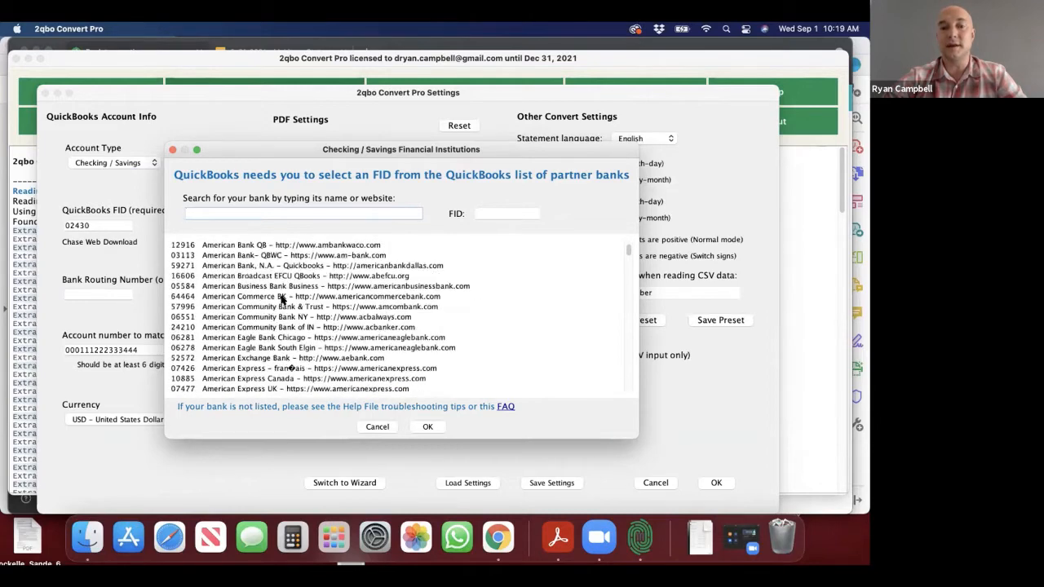
pyautogui.click(375, 427)
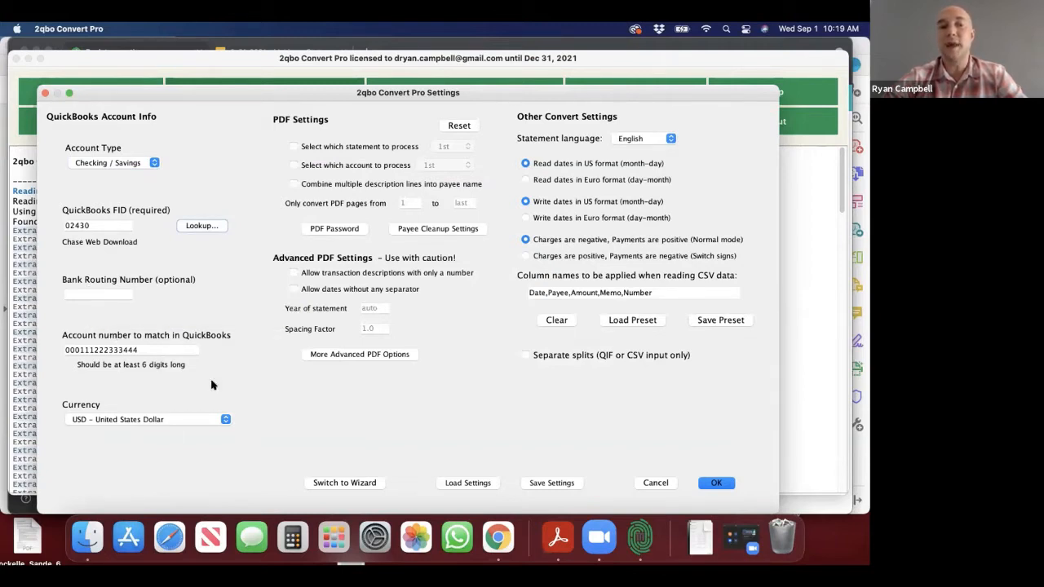
# Step: Review the currency choices, keep USD - United States Dollar, and view the password entry for protected PDF files without entering one
pyautogui.click(225, 420)
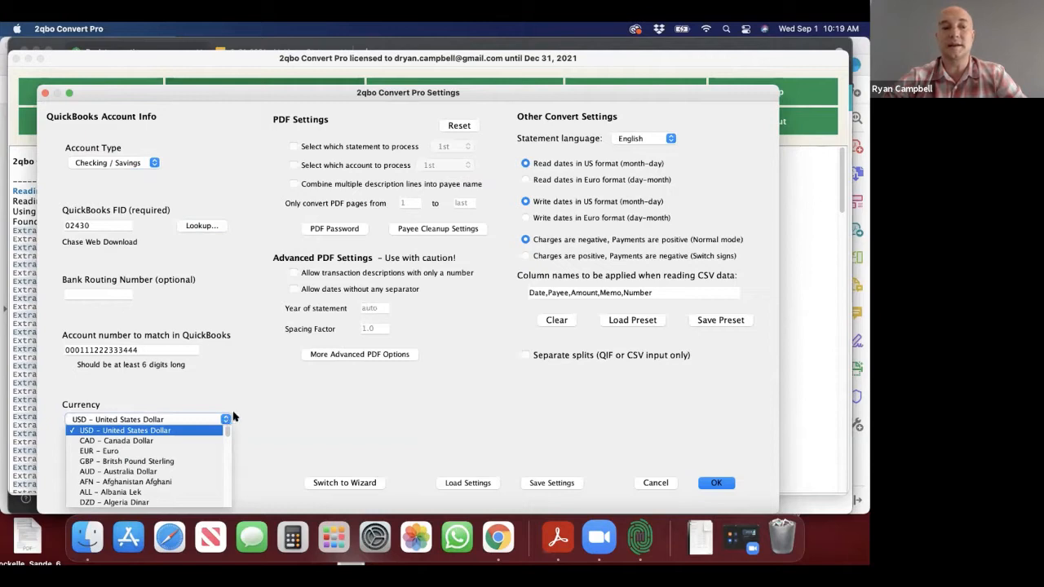
pyautogui.scroll(-10, 172, 465)
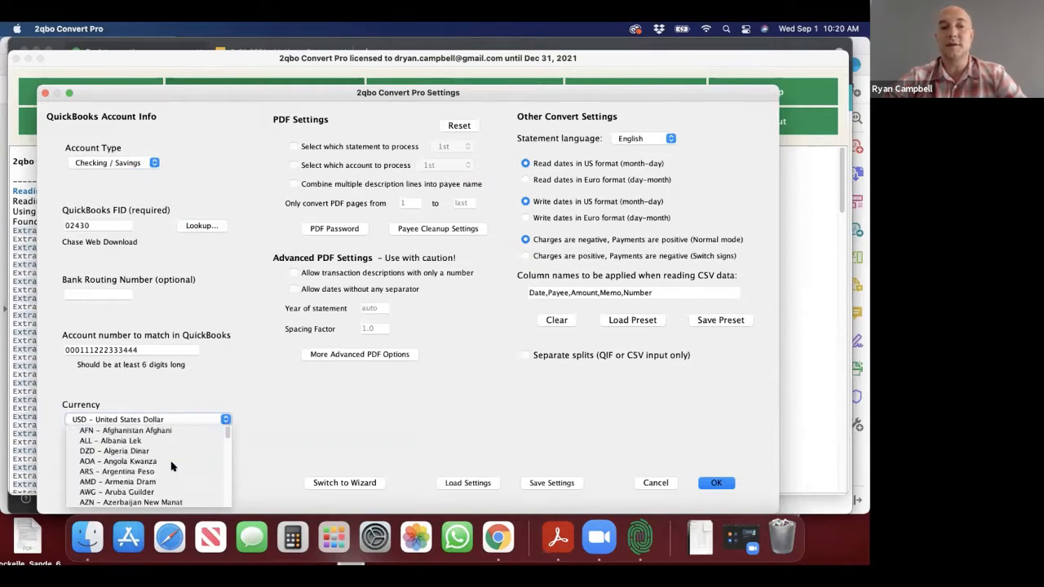
pyautogui.scroll(10, 172, 466)
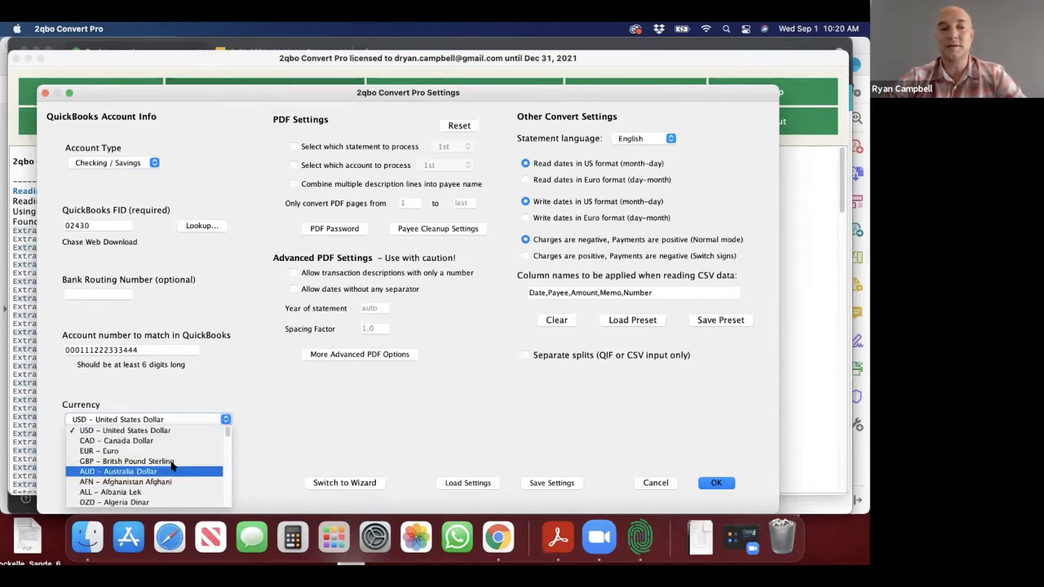
pyautogui.click(167, 430)
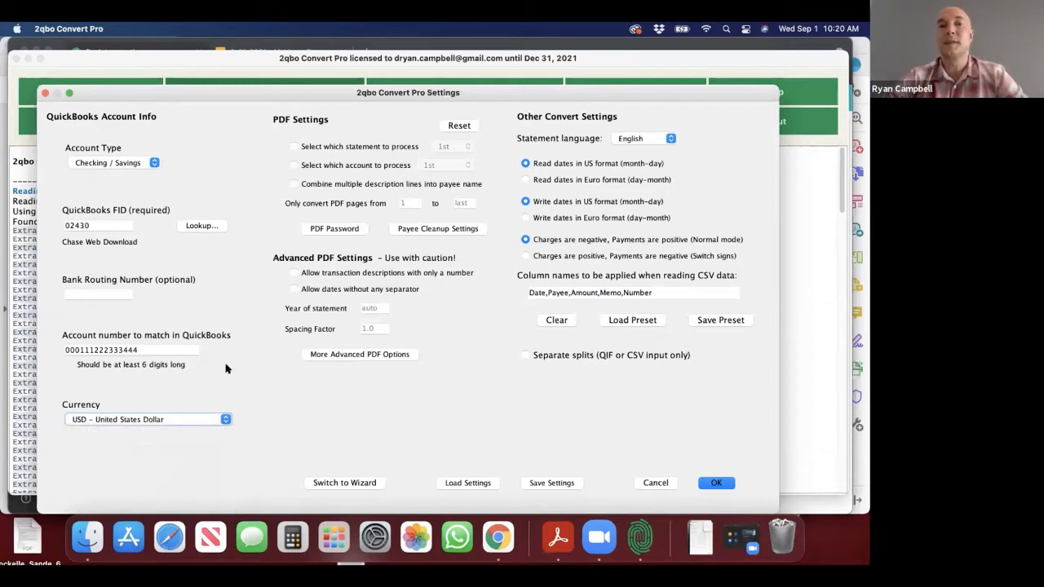
pyautogui.click(329, 230)
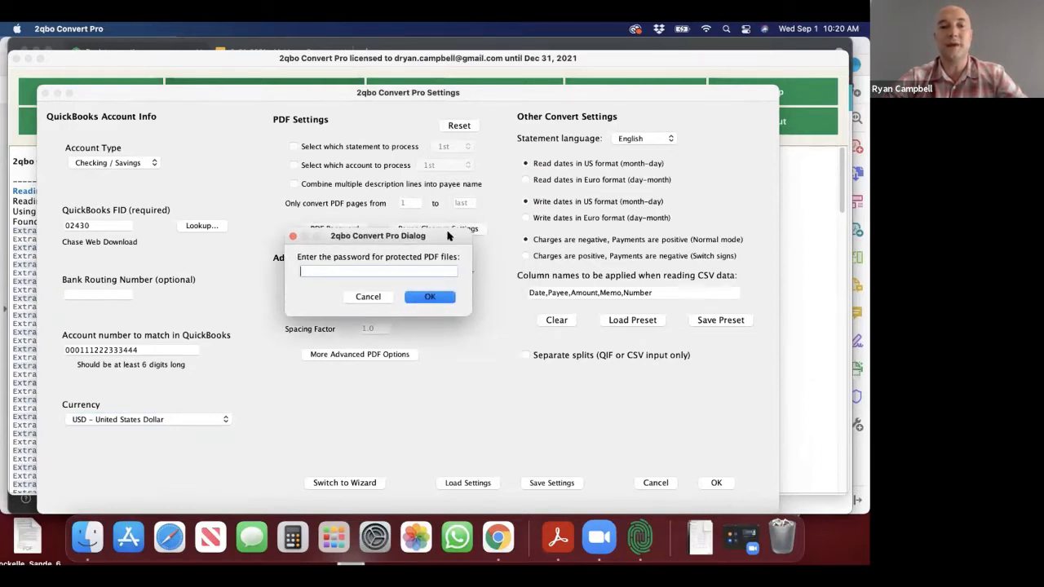
pyautogui.click(372, 298)
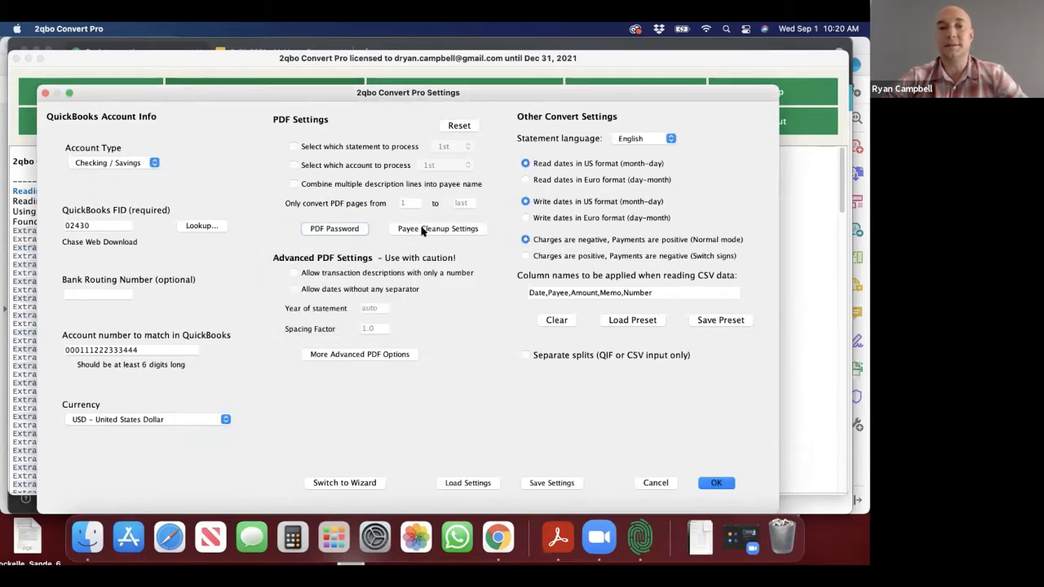
# Step: Review the payee cleanup options and the list of words or phrases to remove, then accept the settings without changing them
pyautogui.click(421, 229)
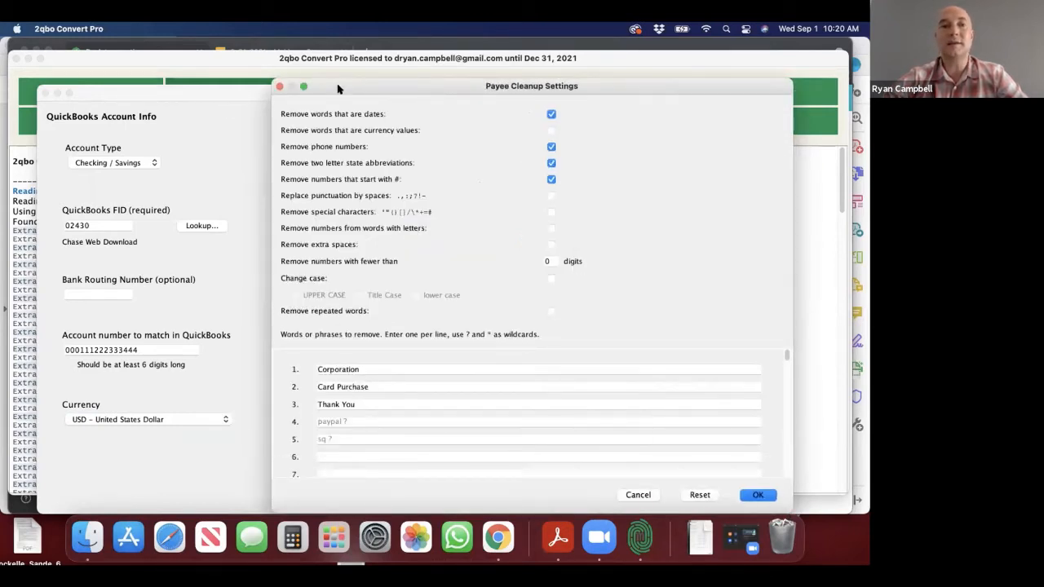
pyautogui.moveTo(338, 88); pyautogui.dragTo(227, 88)
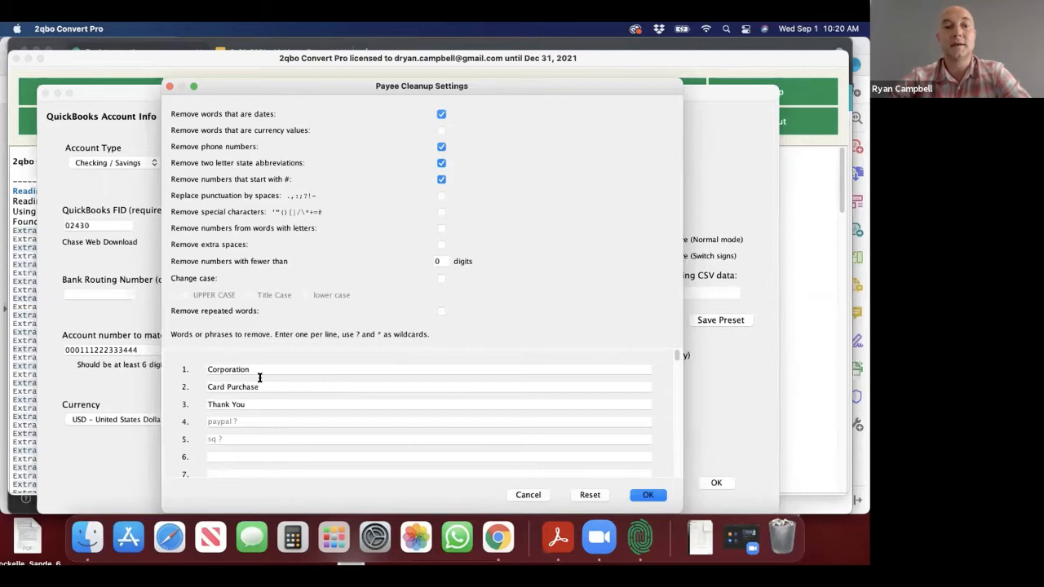
pyautogui.scroll(-1, 291, 377)
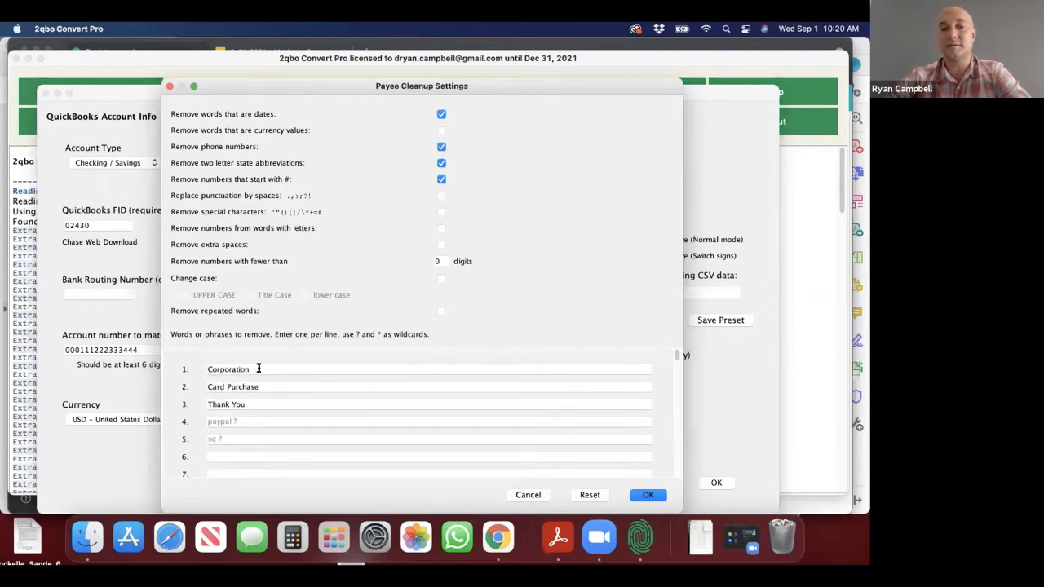
pyautogui.click(258, 367)
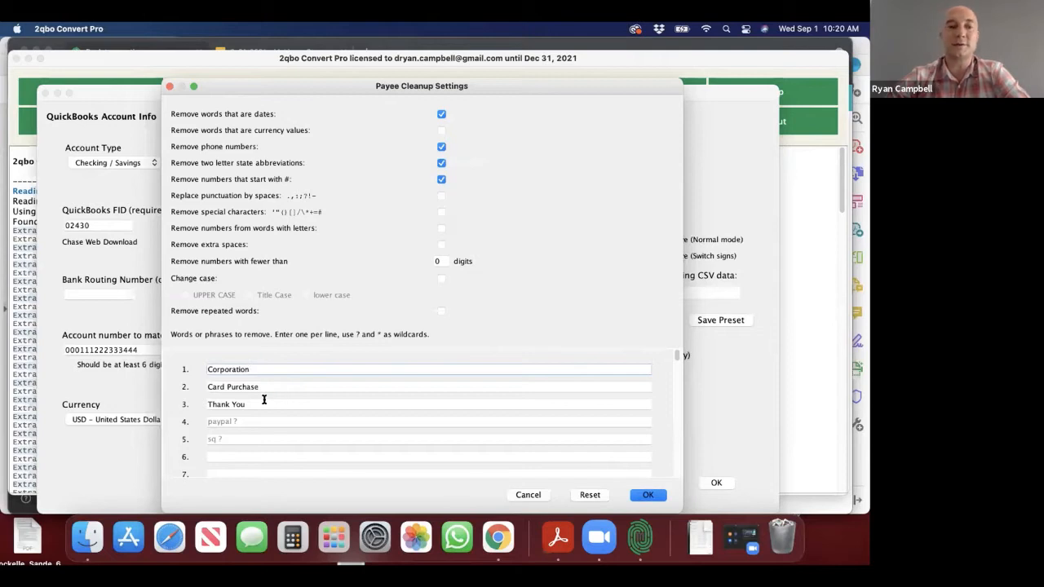
pyautogui.moveTo(261, 399); pyautogui.dragTo(234, 402)
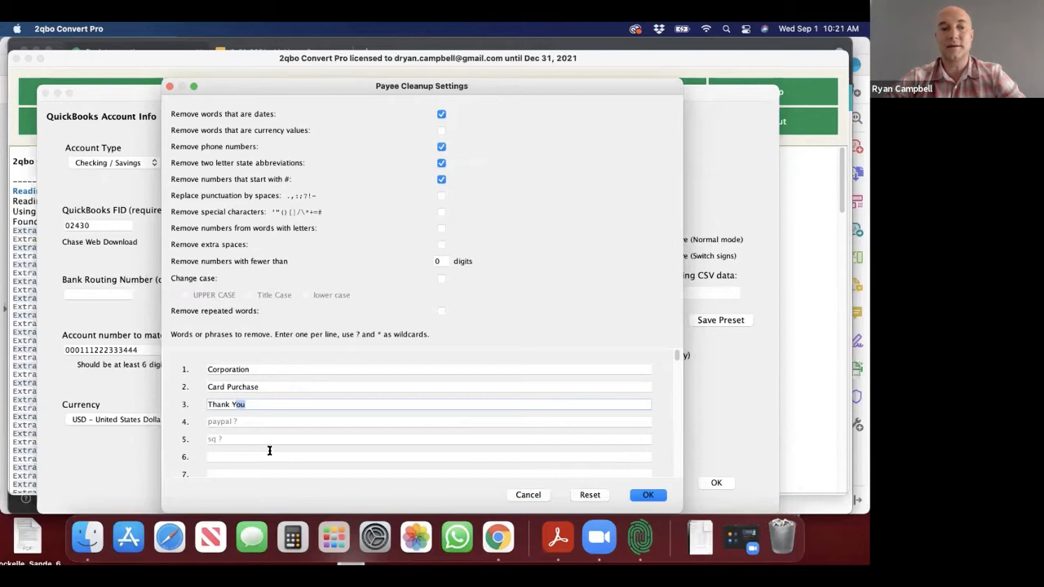
pyautogui.scroll(-3, 269, 451)
pyautogui.scroll(-3, 270, 450)
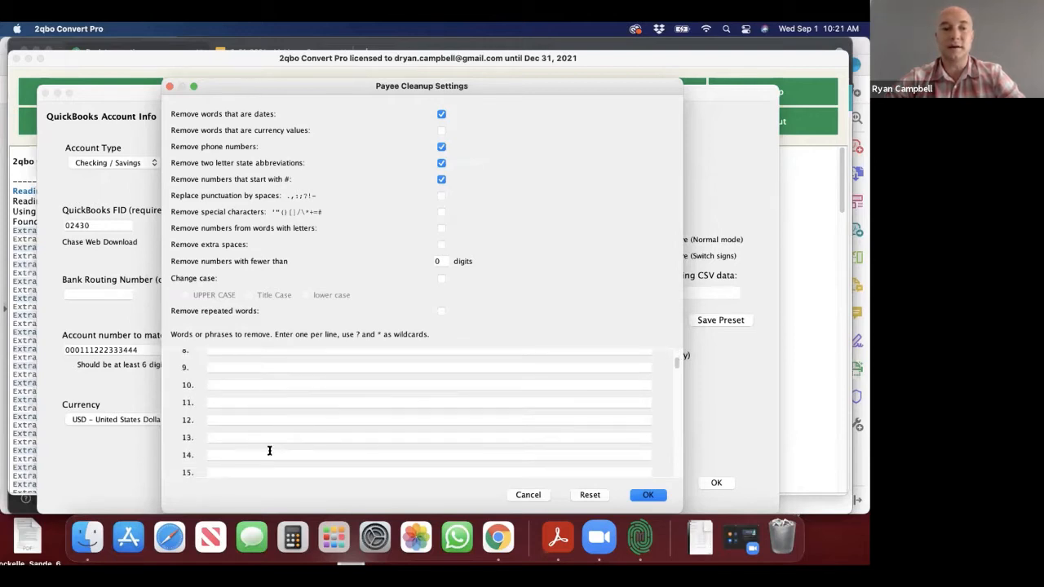
pyautogui.scroll(5, 269, 450)
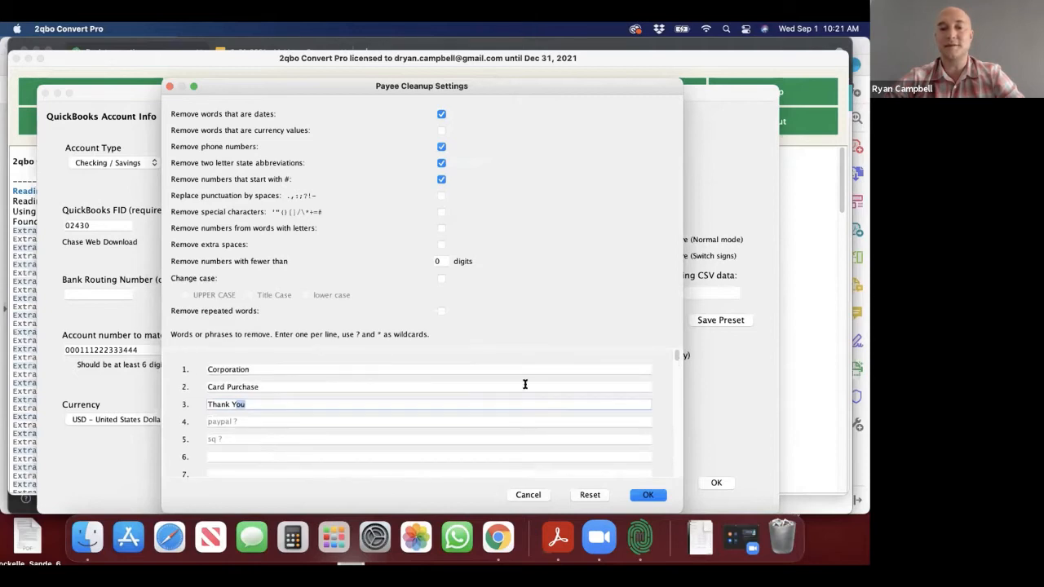
pyautogui.click(646, 496)
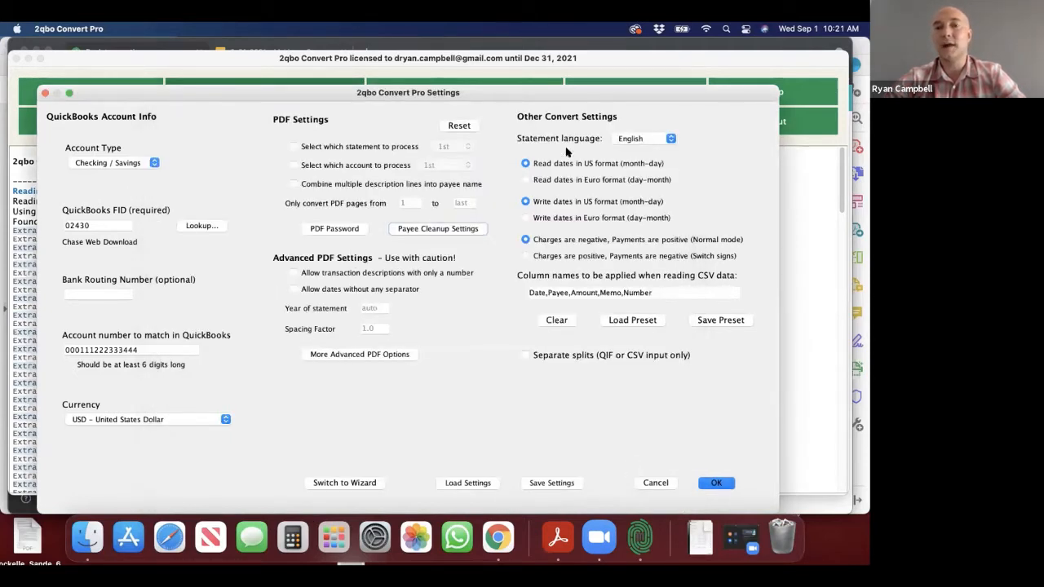
# Step: Review the statement language choices, keep English, and switch from the full settings view to the settings wizard
pyautogui.click(665, 140)
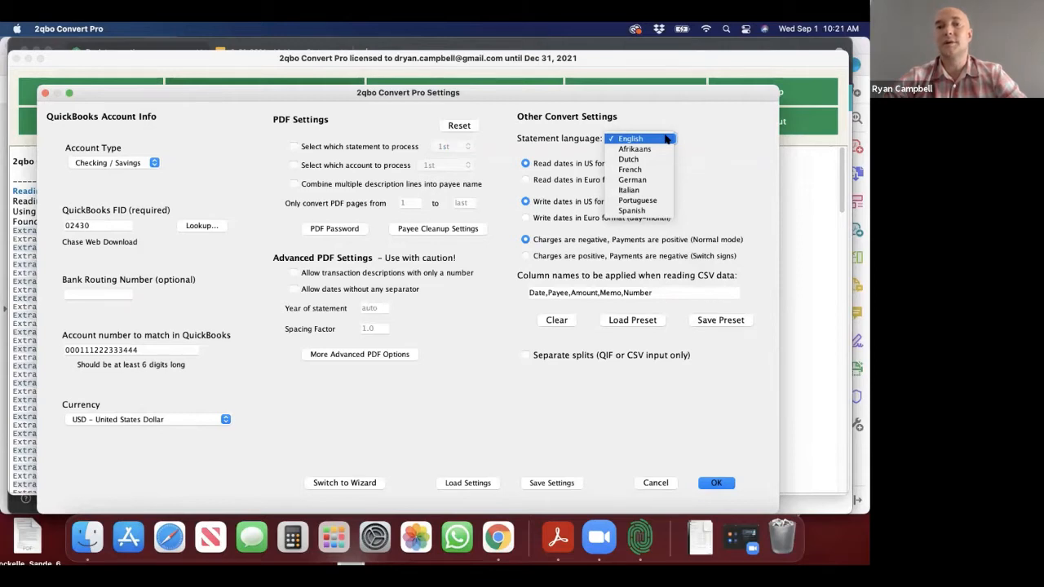
pyautogui.click(714, 149)
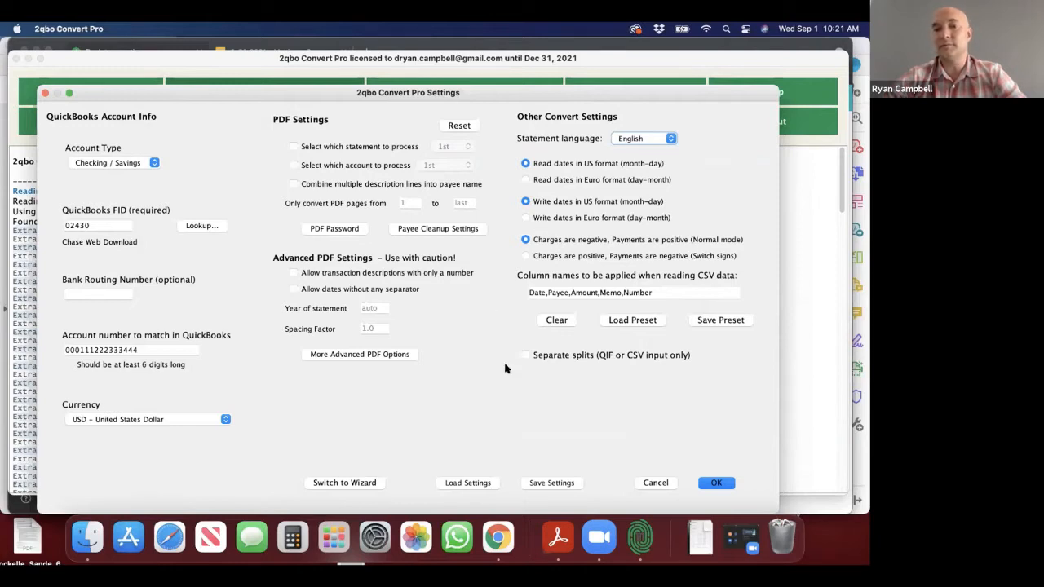
pyautogui.click(352, 483)
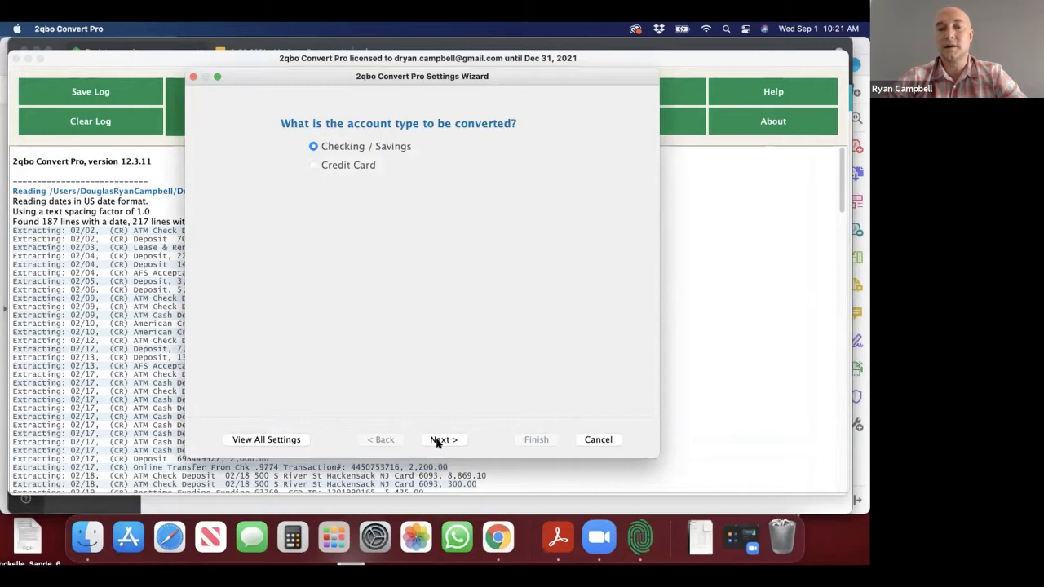
# Step: Go through all settings wizard pages with their existing answers, including the Chase Web Download bank, and finish the wizard
pyautogui.click(438, 440)
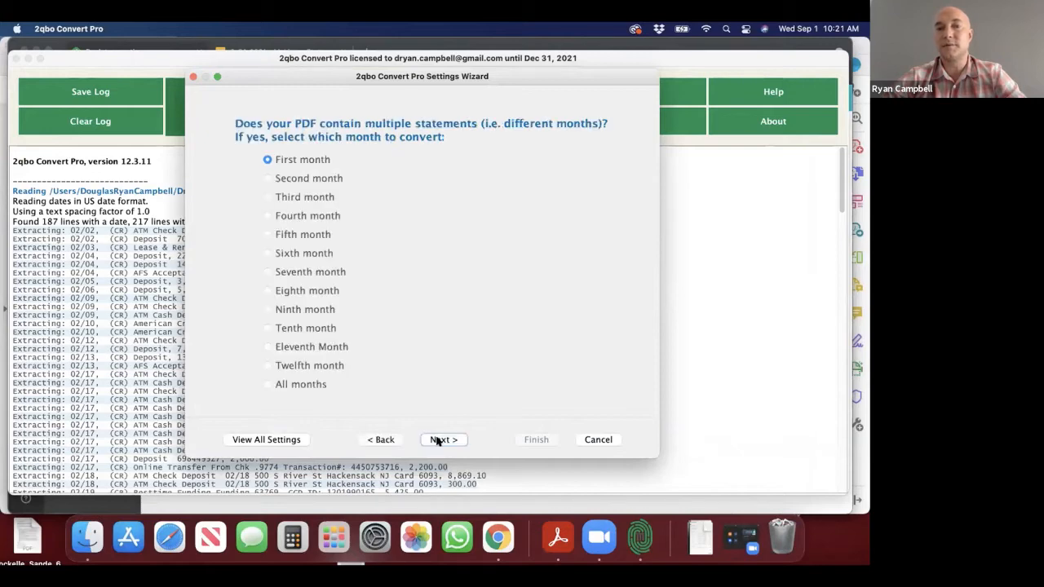
pyautogui.click(438, 439)
pyautogui.click(437, 440)
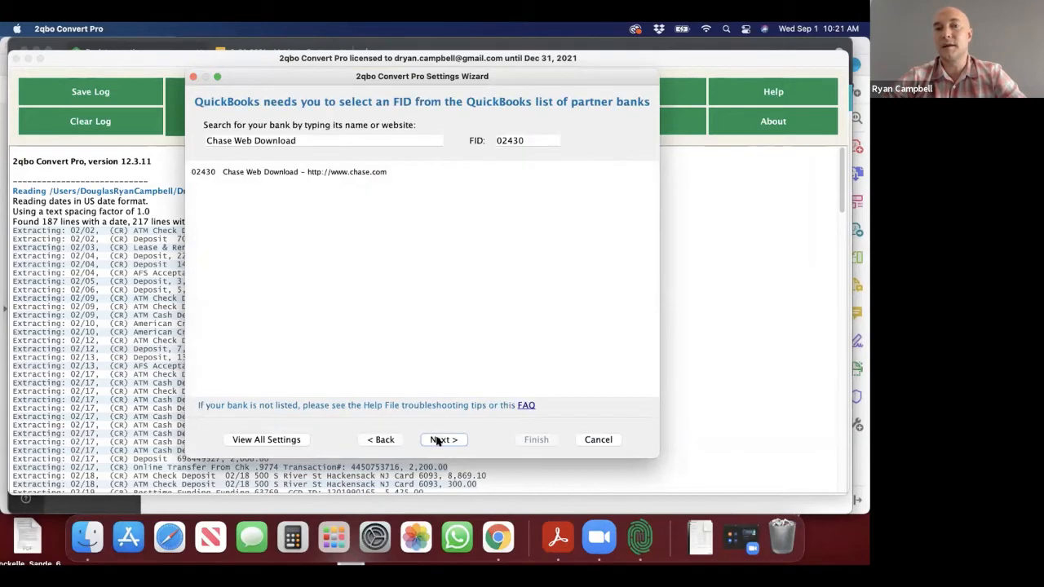
pyautogui.click(438, 439)
pyautogui.click(438, 439)
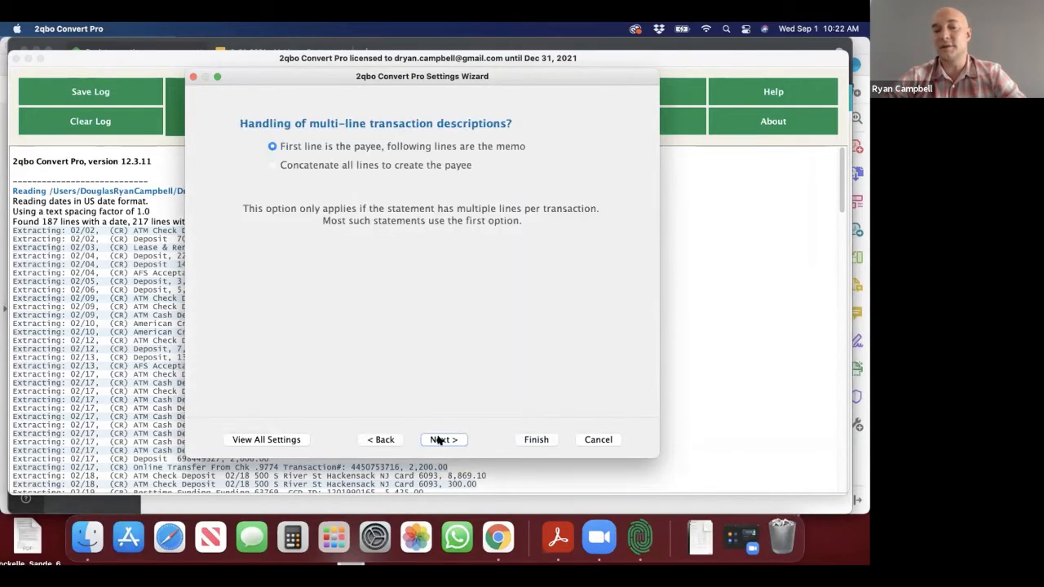
pyautogui.click(438, 440)
pyautogui.click(438, 440)
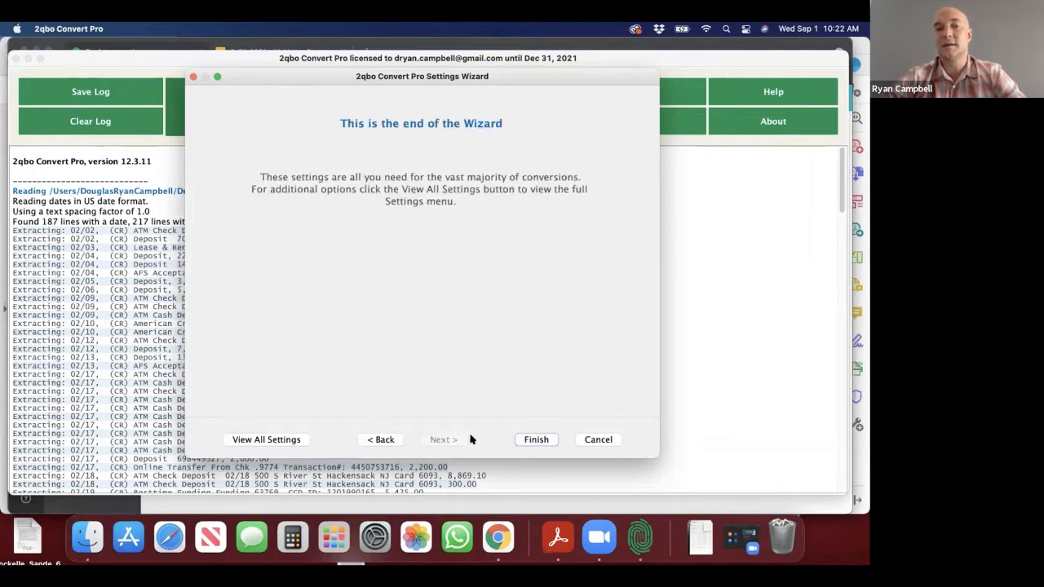
pyautogui.click(536, 439)
# Step: Start a conversion and select the Great Meals March, May, February and April PDF statements together as input files
pyautogui.click(458, 113)
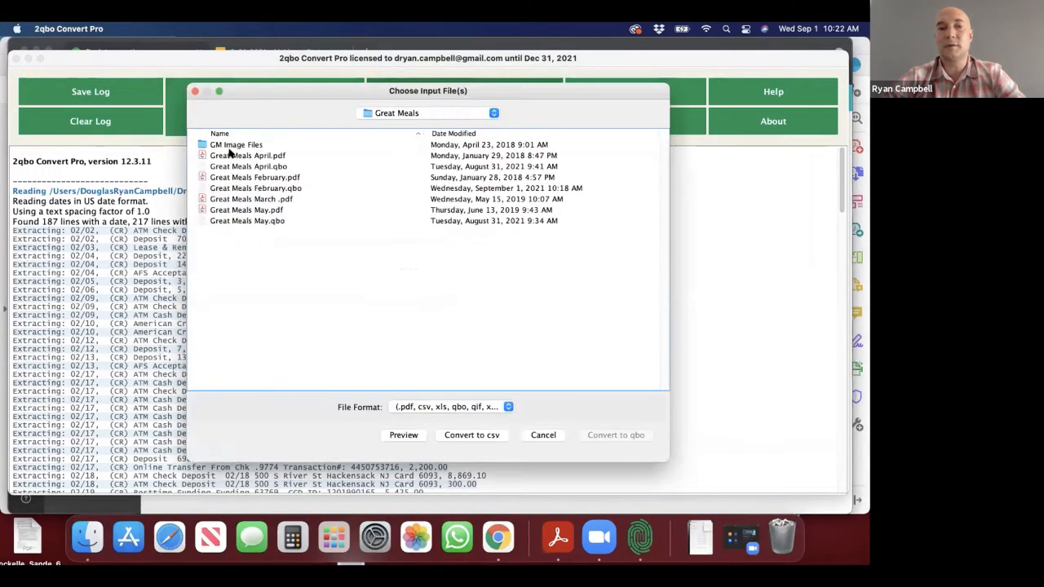
pyautogui.click(230, 200)
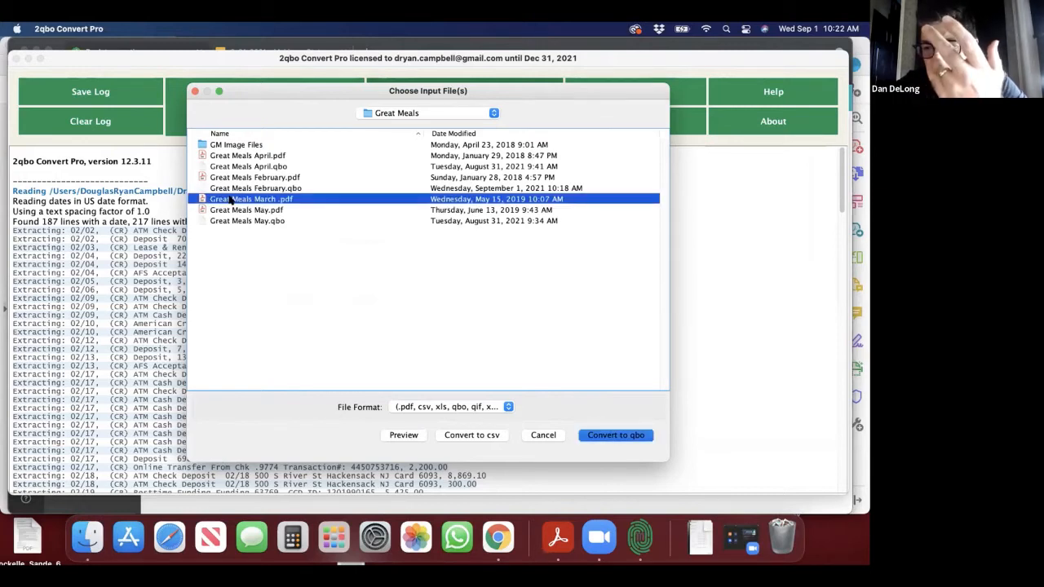
pyautogui.keyDown('shift'); pyautogui.click(237, 212); pyautogui.keyUp('shift')
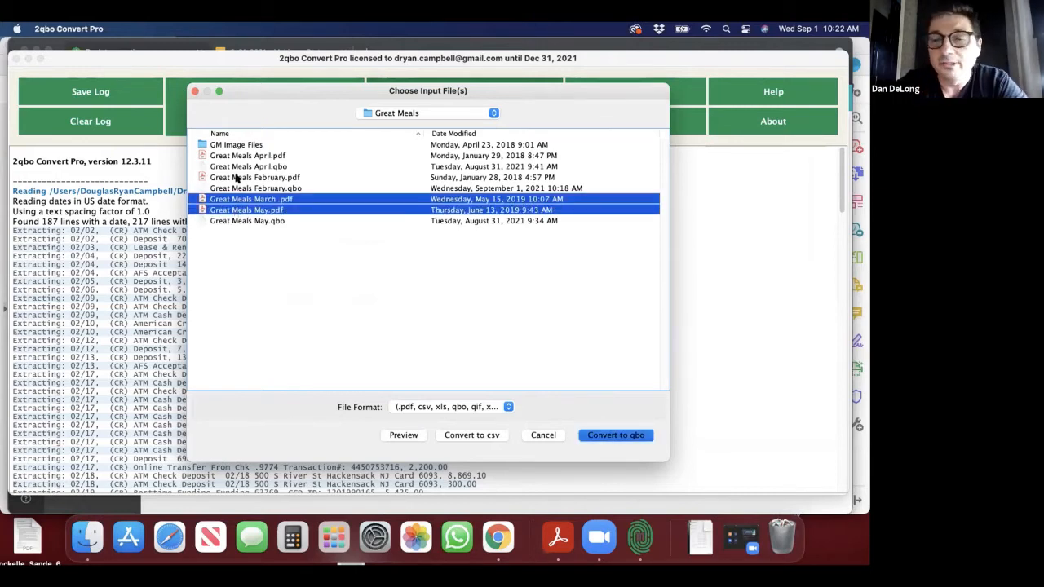
pyautogui.keyDown('super'); pyautogui.click(236, 178); pyautogui.keyUp('super')
pyautogui.keyDown('super'); pyautogui.click(237, 155); pyautogui.keyUp('super')
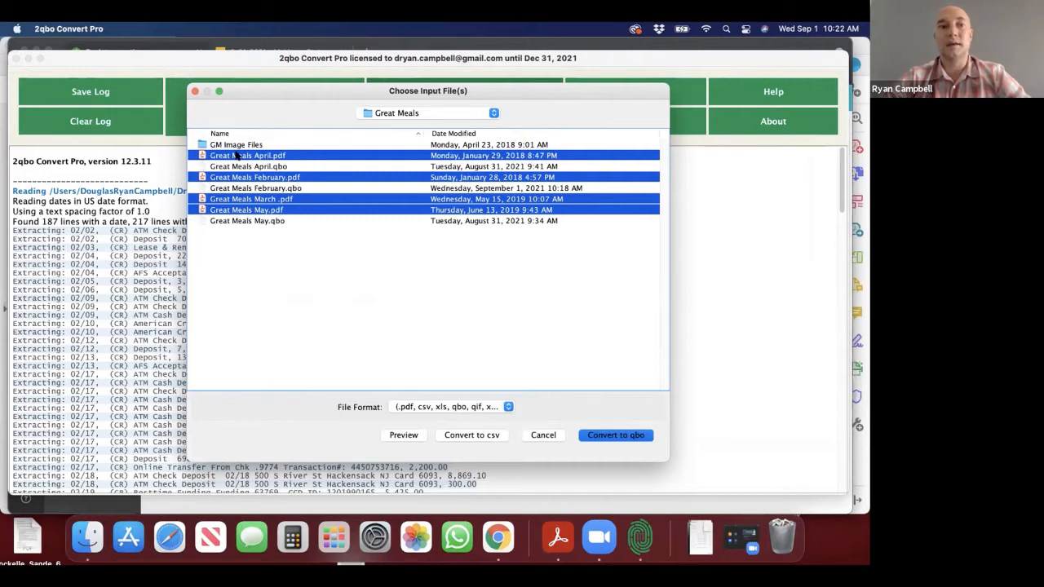
# Step: Select only Great Meals March .pdf, open its data preview, and enlarge the preview window
pyautogui.click(278, 202)
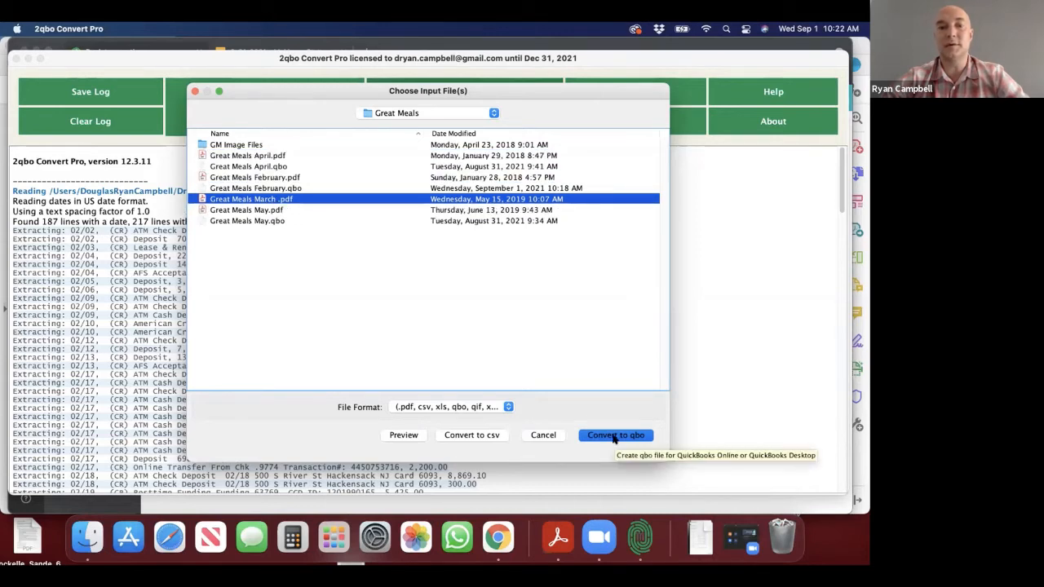
pyautogui.click(401, 434)
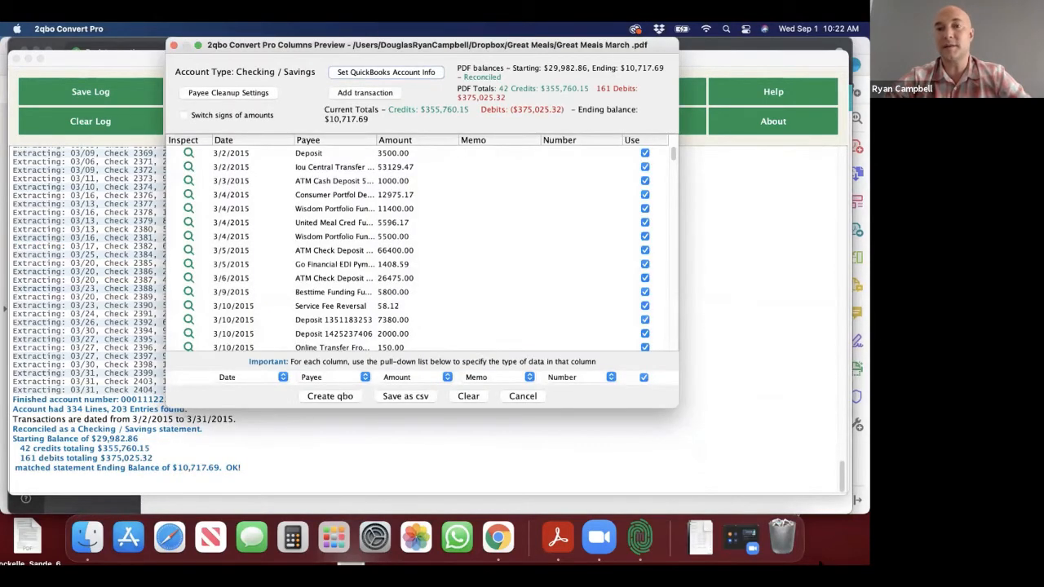
pyautogui.moveTo(678, 410); pyautogui.dragTo(804, 513)
# Step: Look through the March statement's previewed transactions and totals, then close the preview without creating a file
pyautogui.scroll(-10, 356, 298)
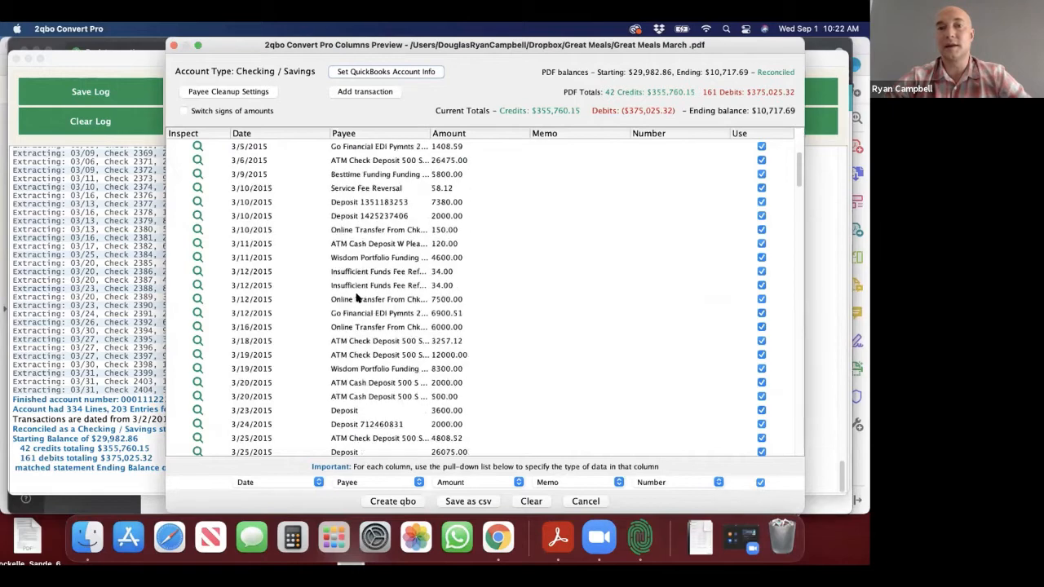
pyautogui.scroll(-1, 357, 298)
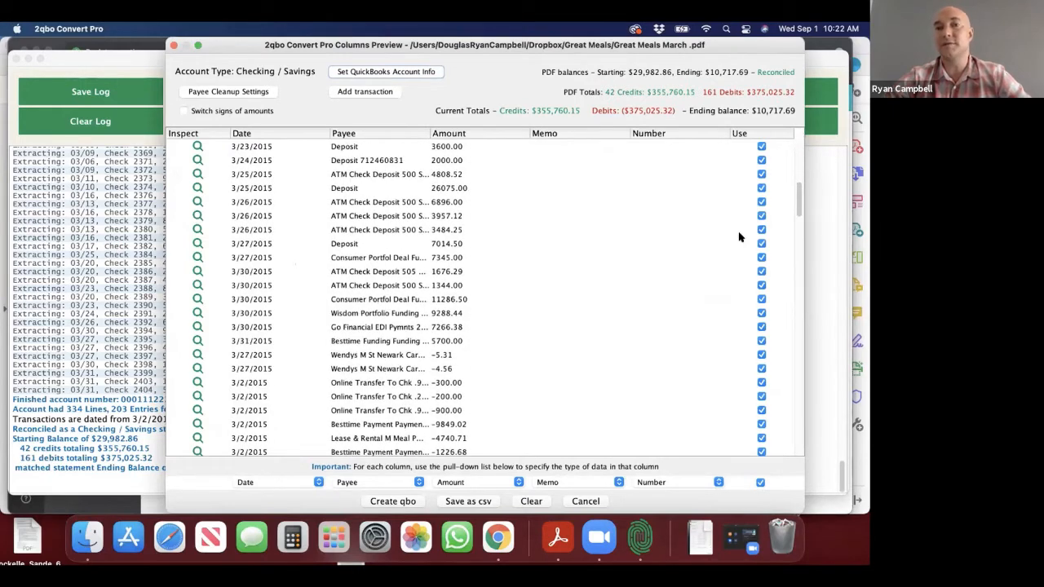
pyautogui.moveTo(213, 47); pyautogui.dragTo(170, 85)
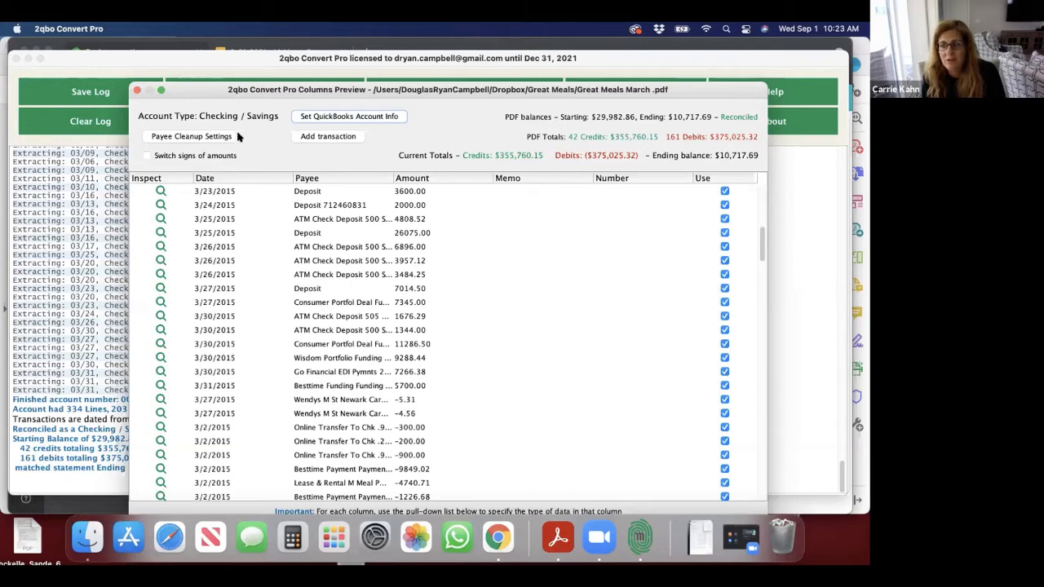
pyautogui.click(137, 91)
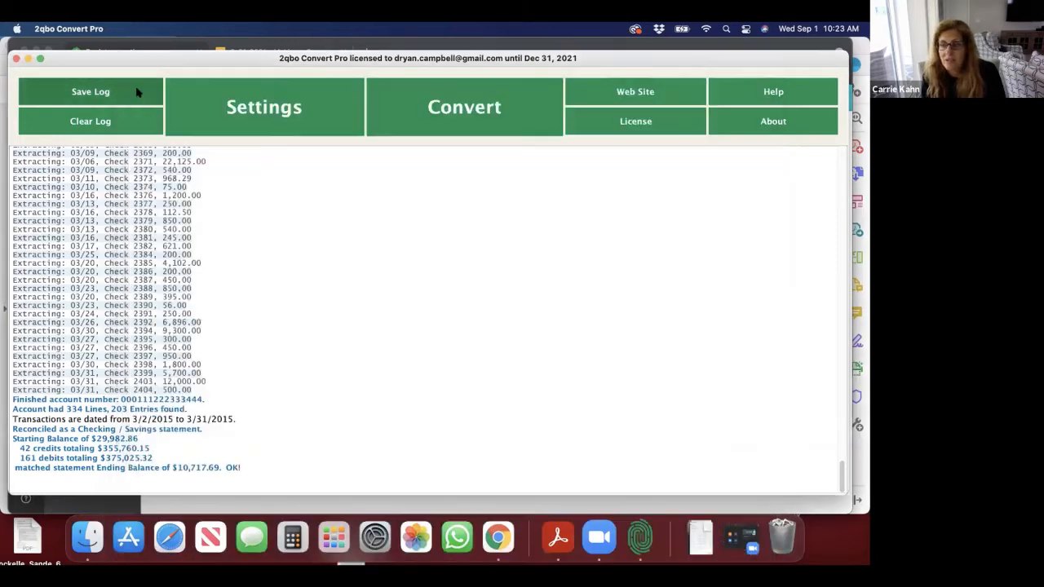